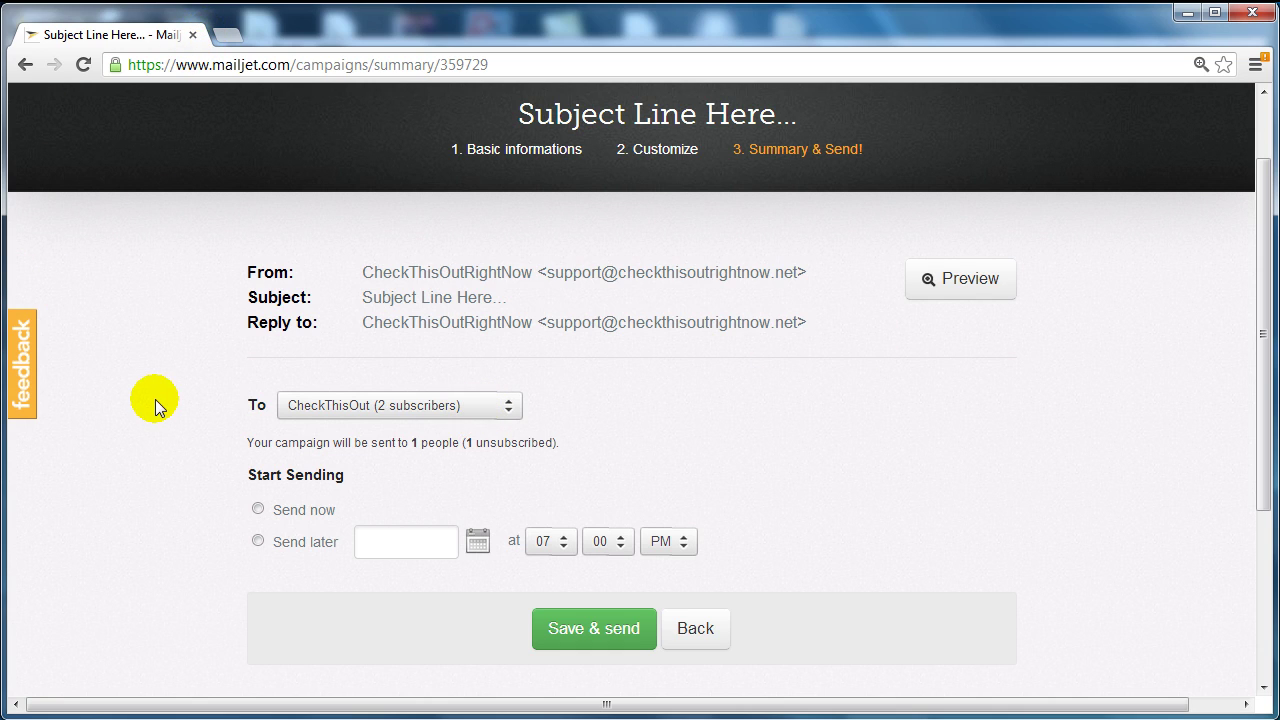
Step: Try the Send later option, view its date calendar and highlight the timezone used for scheduled sending
scroll(155, 399, "up", 1)
scroll(300, 340, "down", 1)
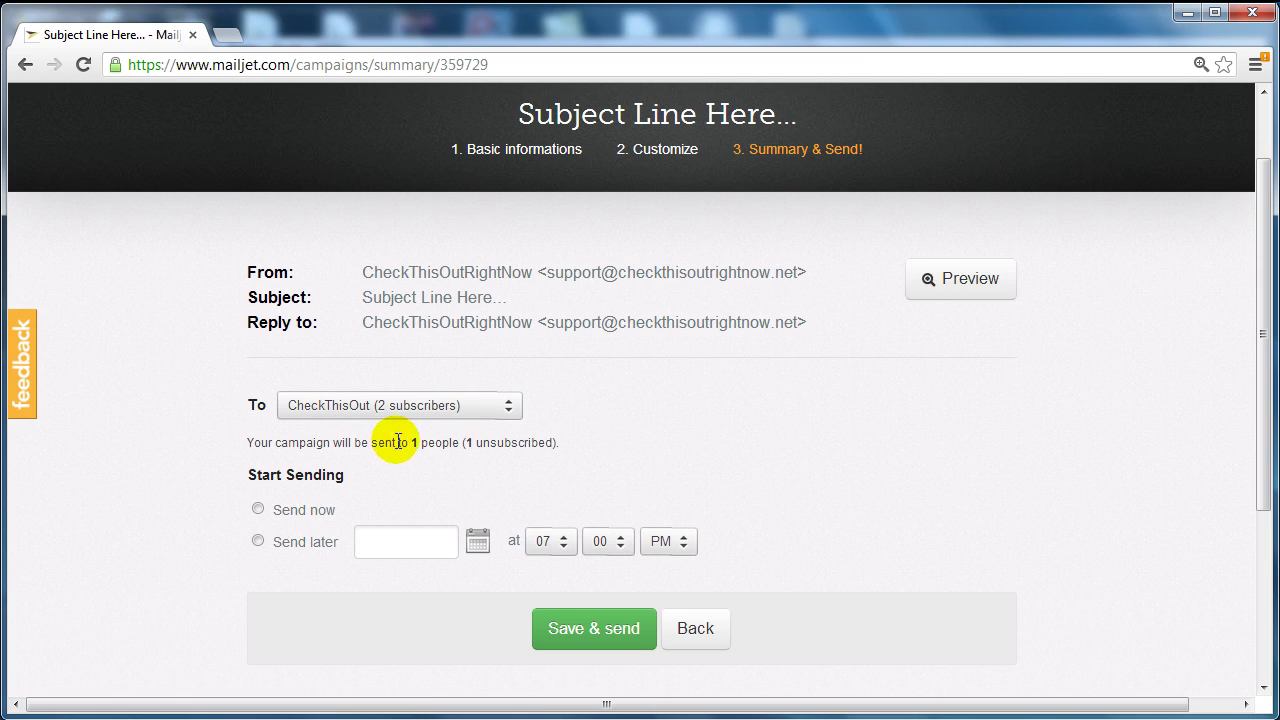
left_click(311, 510)
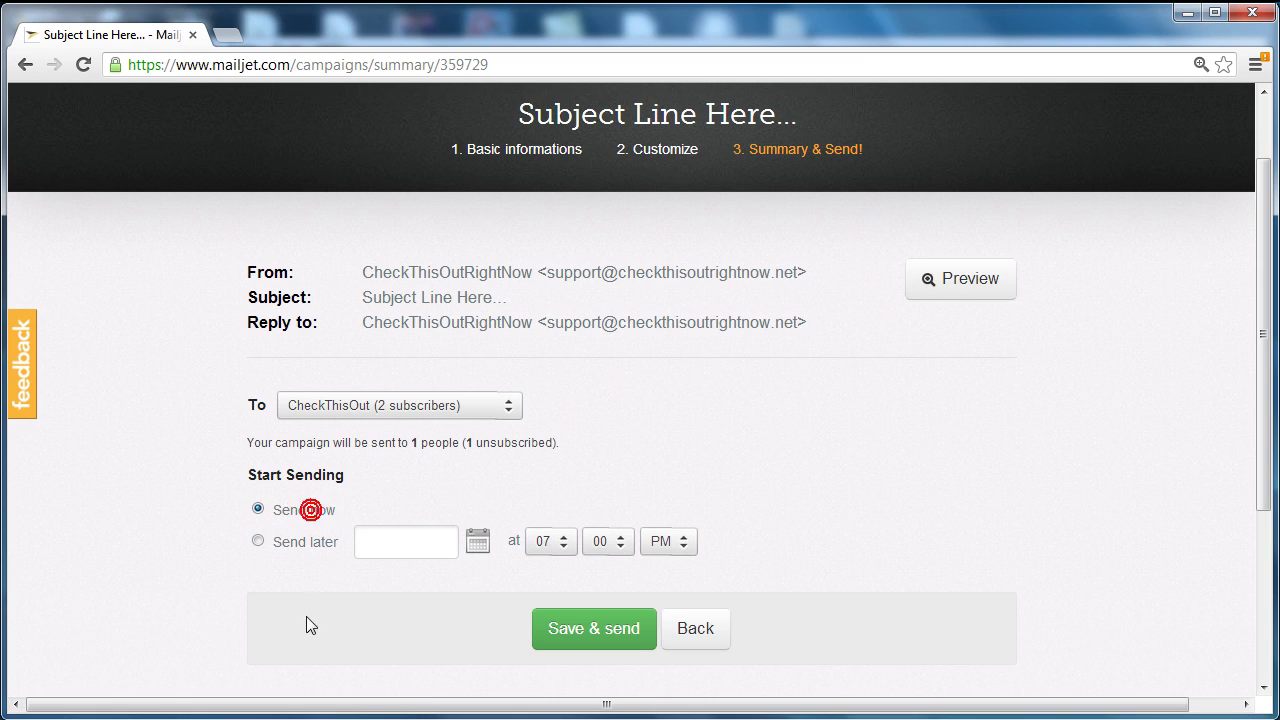
left_click(320, 543)
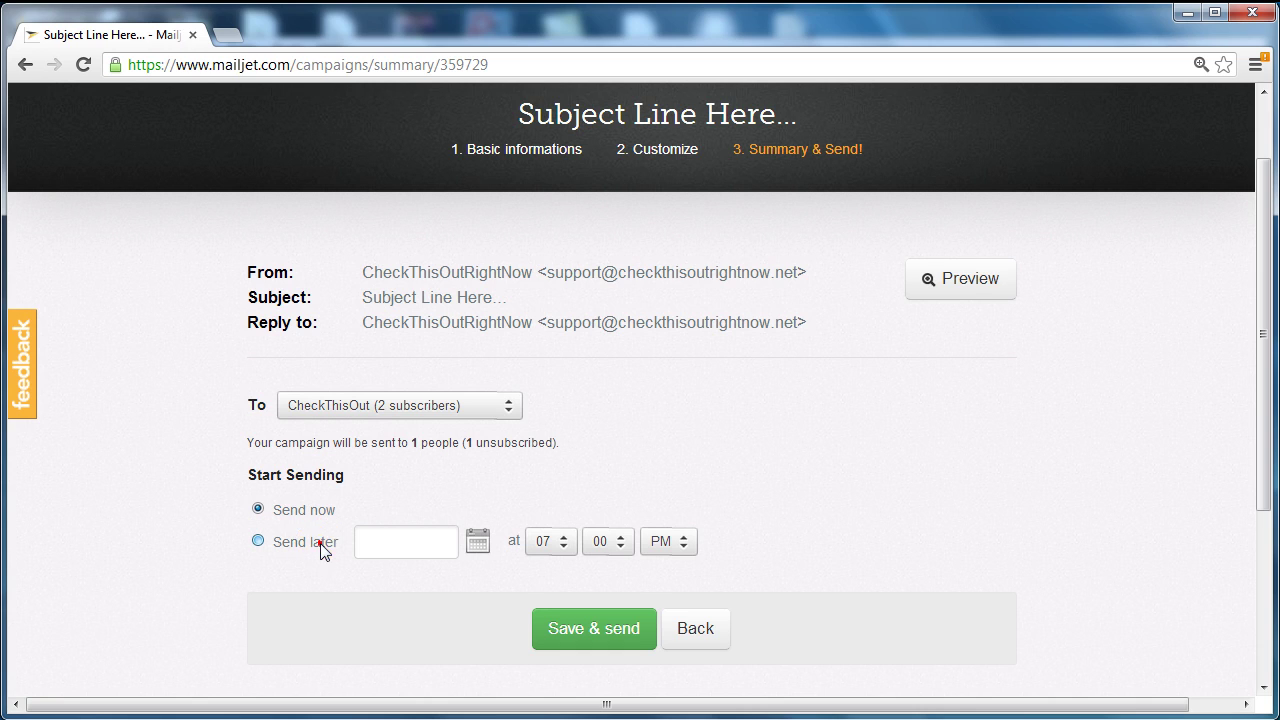
left_click(478, 542)
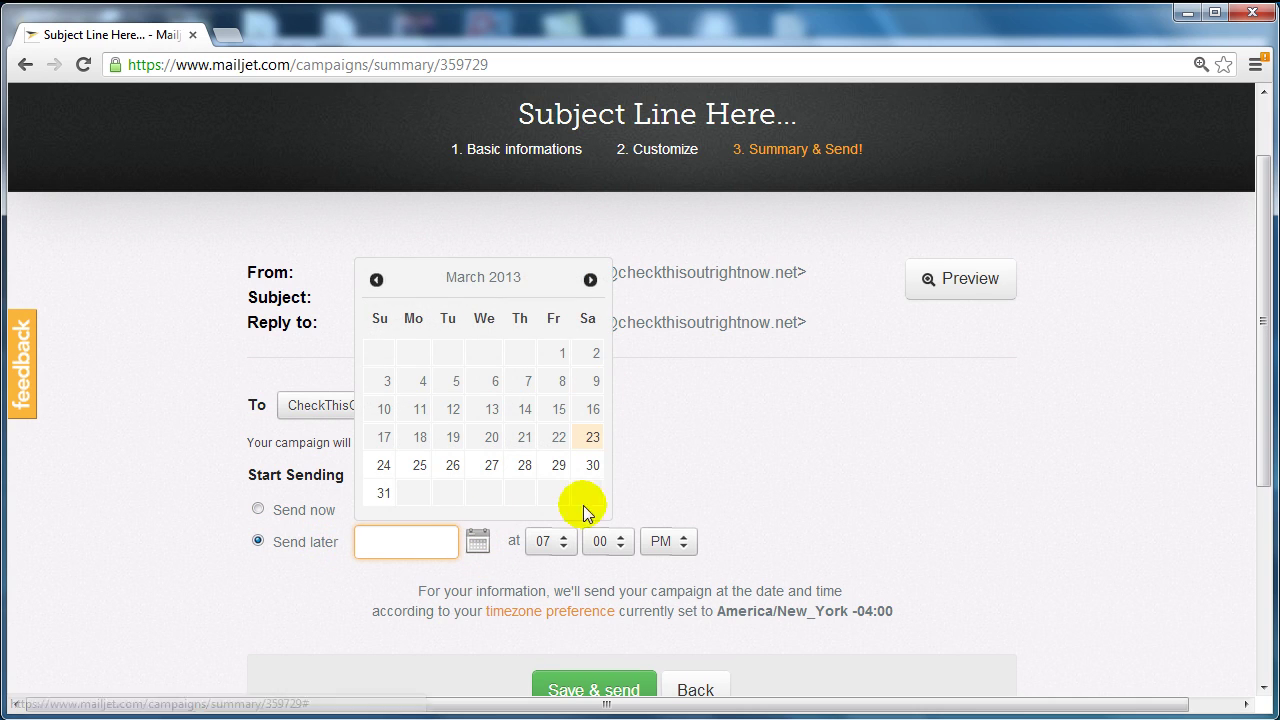
left_click(827, 492)
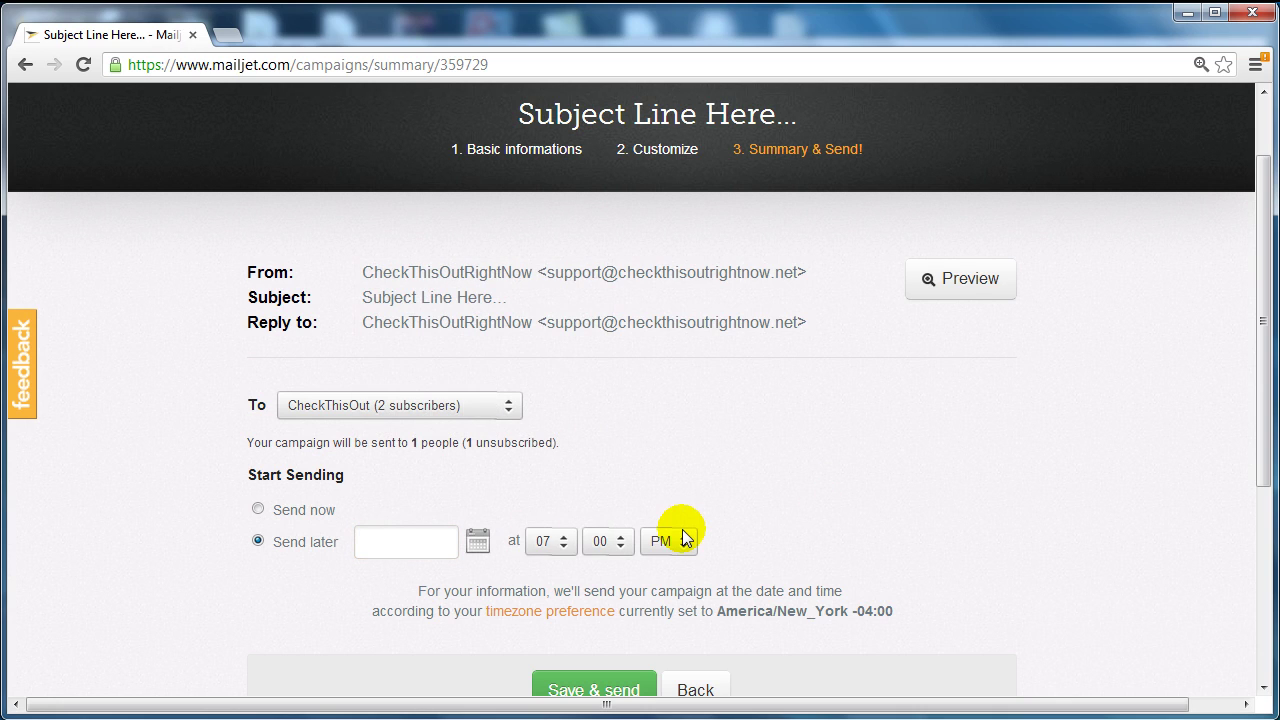
left_click_drag(1262, 293, 1264, 305)
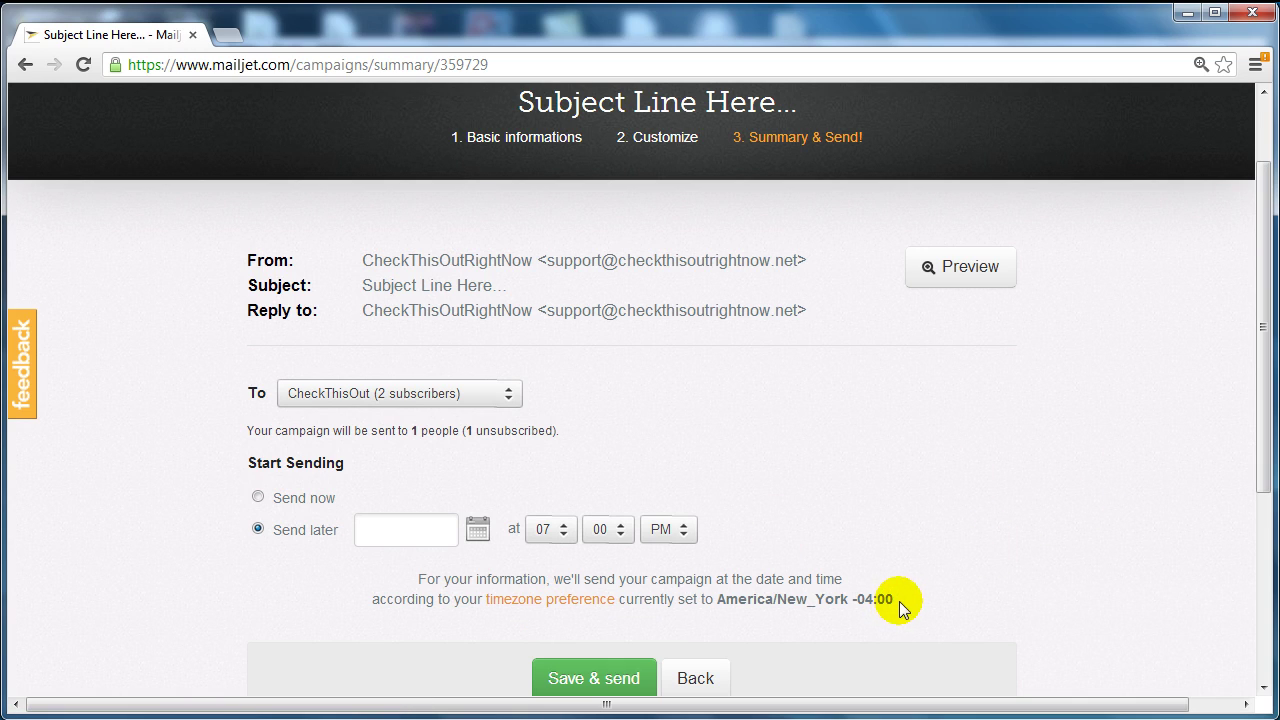
left_click_drag(897, 600, 717, 592)
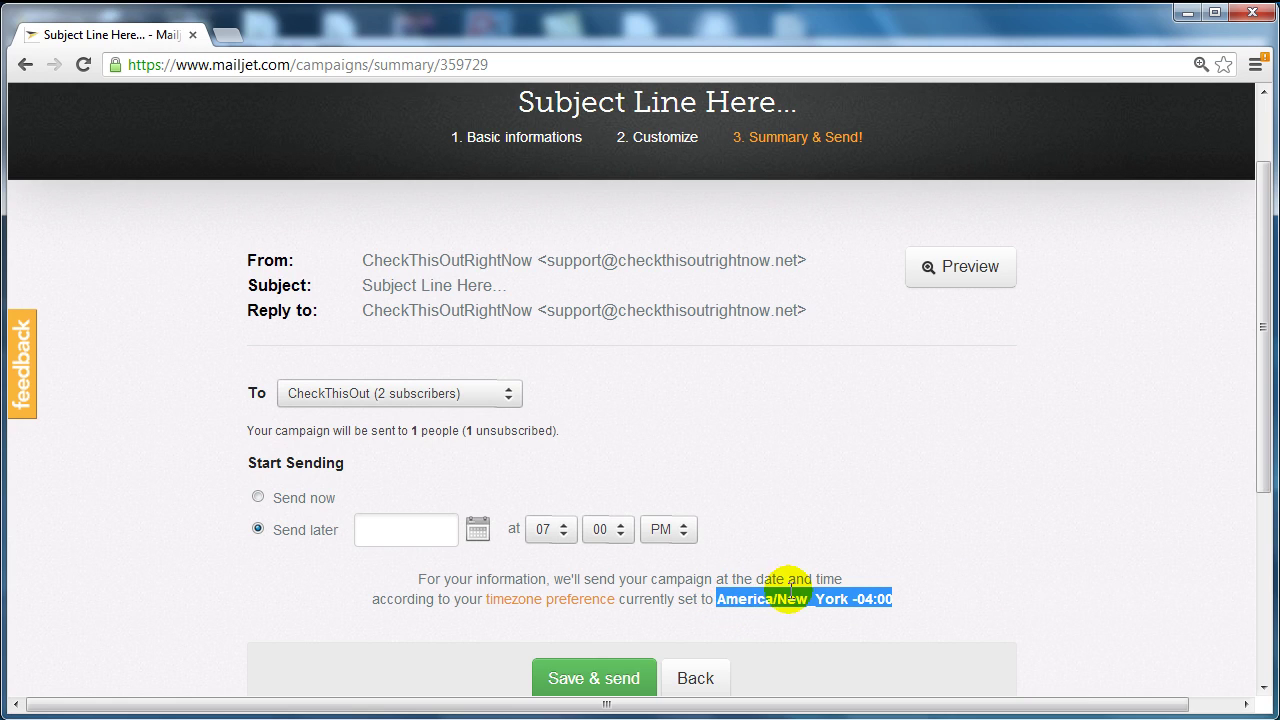
left_click(882, 605)
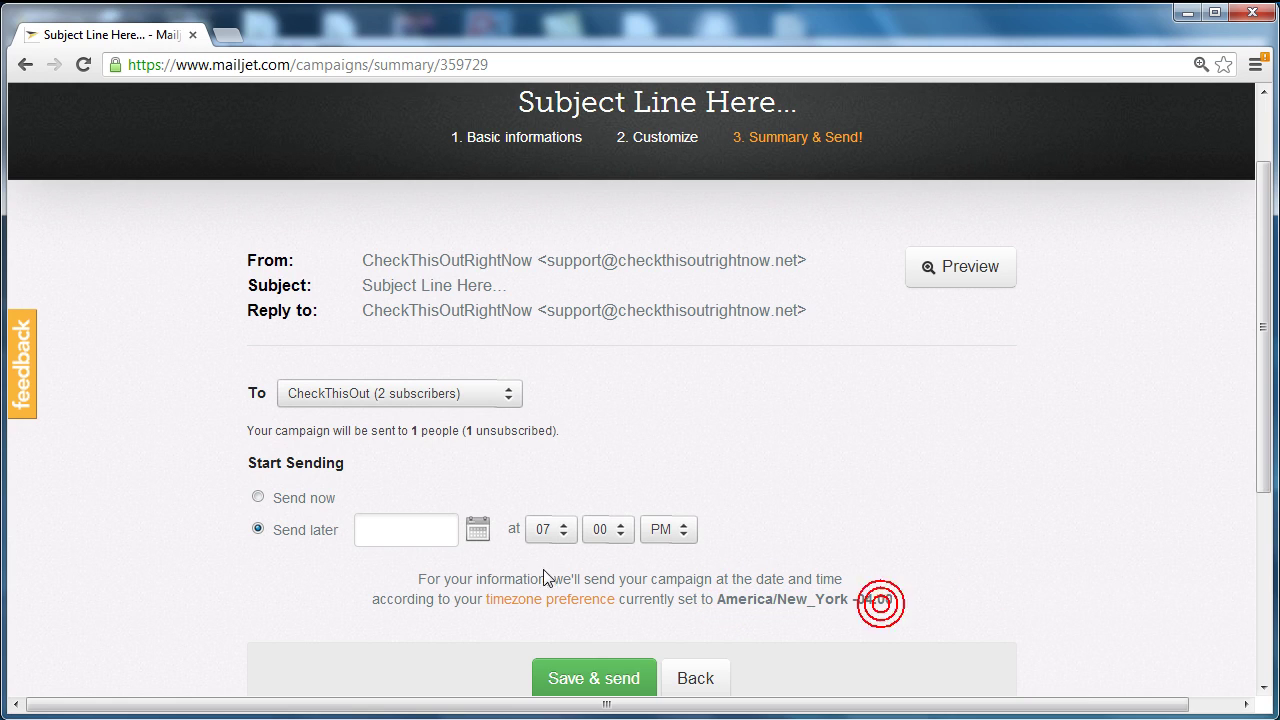
Step: Set the campaign to Send now, save it and send it to the CheckThisOut list
left_click(258, 497)
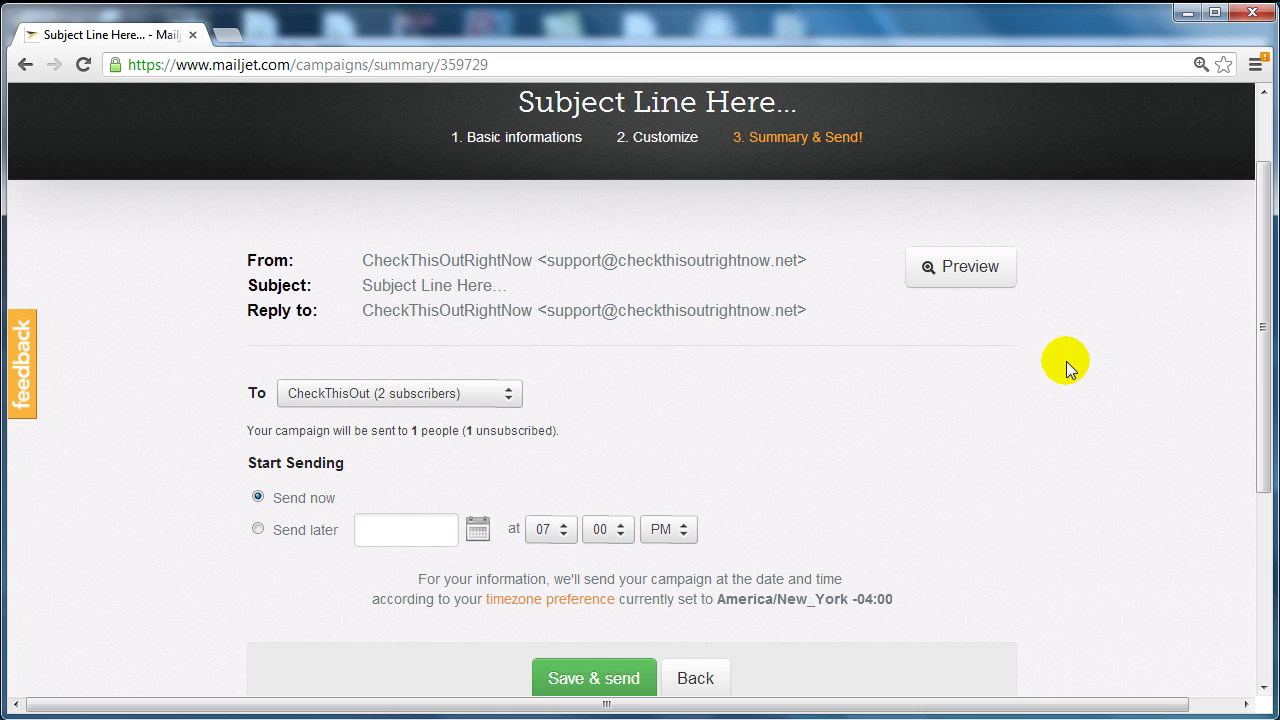
left_click_drag(1265, 326, 1265, 331)
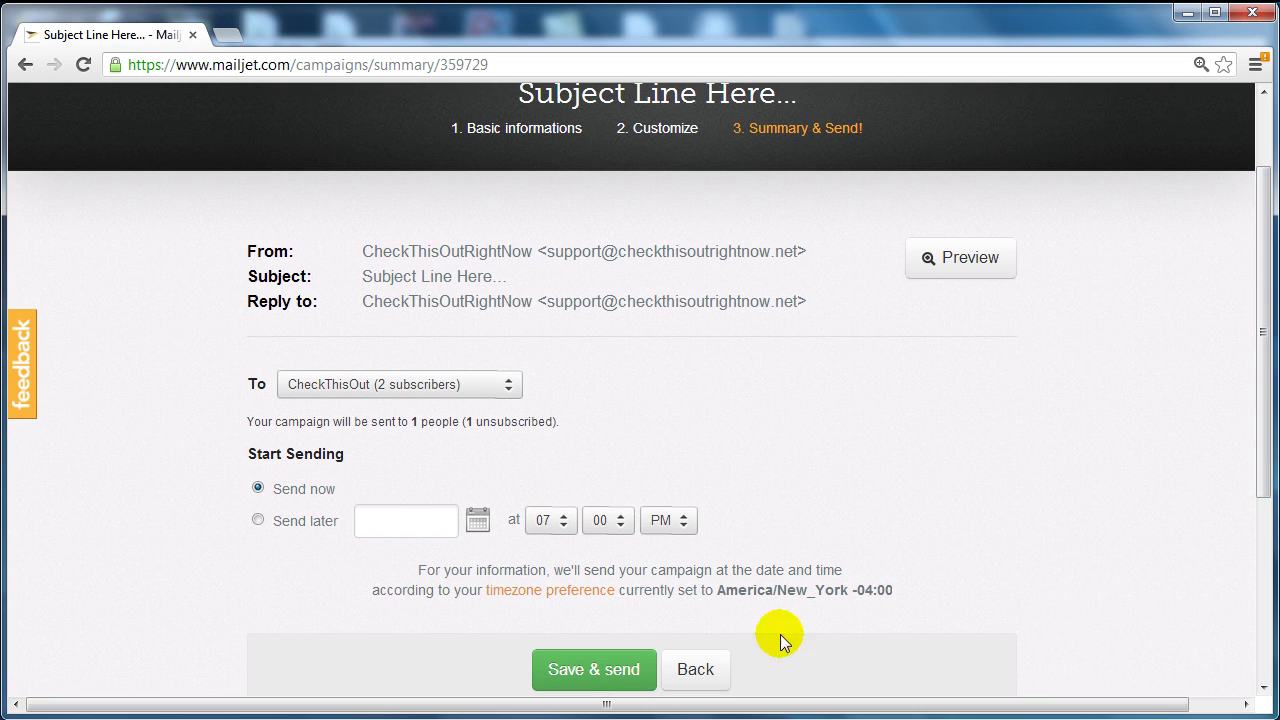
left_click(614, 680)
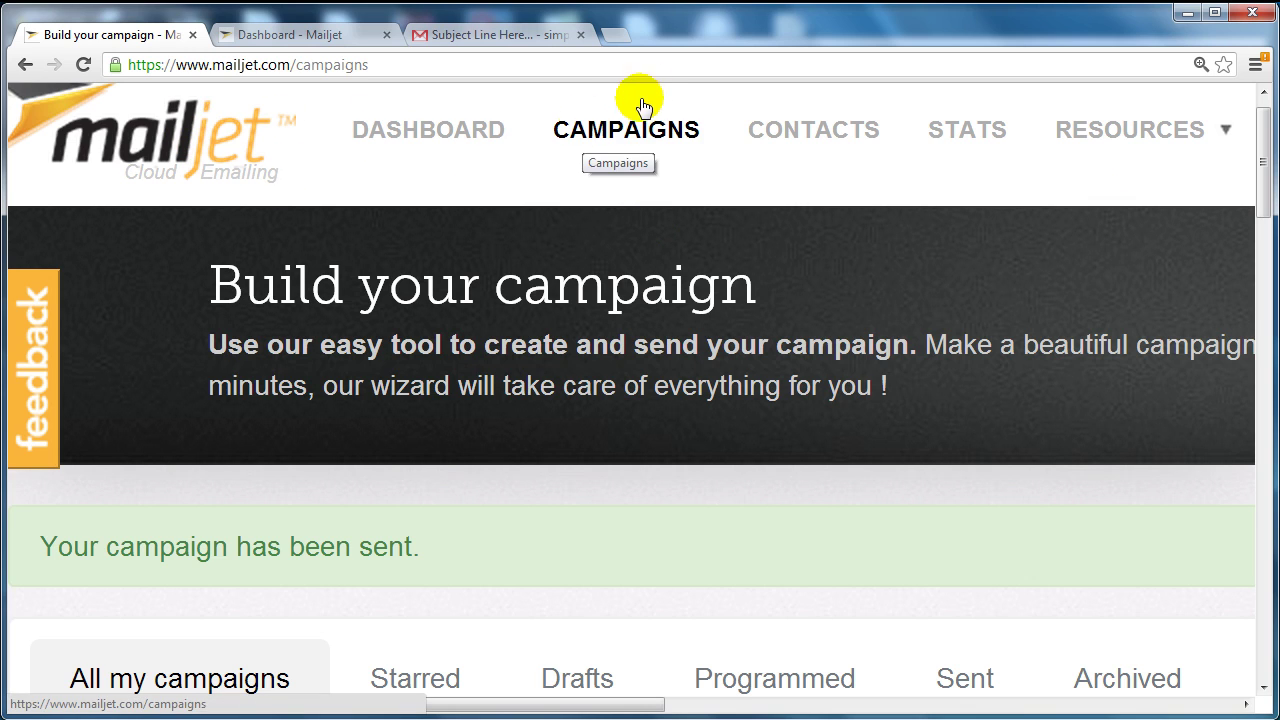
Step: Examine the newly sent campaign's status and its emails, opens and clicks in the campaign list
left_click_drag(1260, 194, 1264, 242)
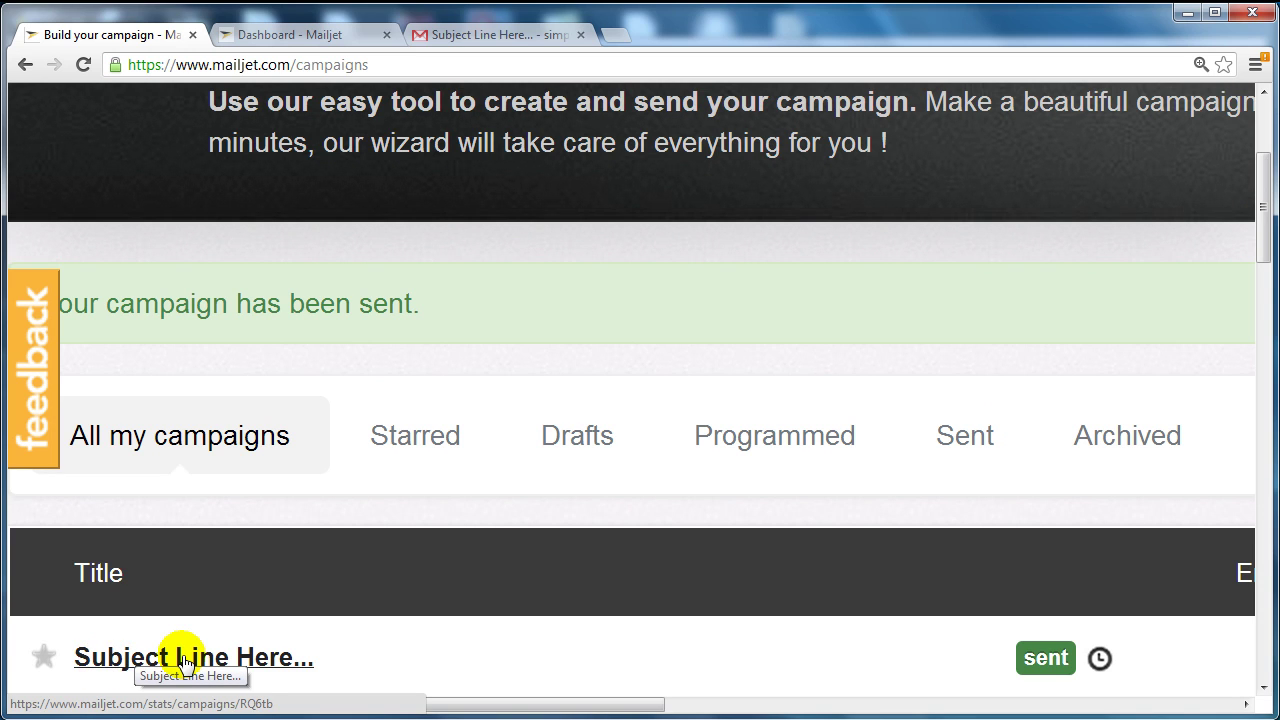
left_click_drag(523, 706, 717, 705)
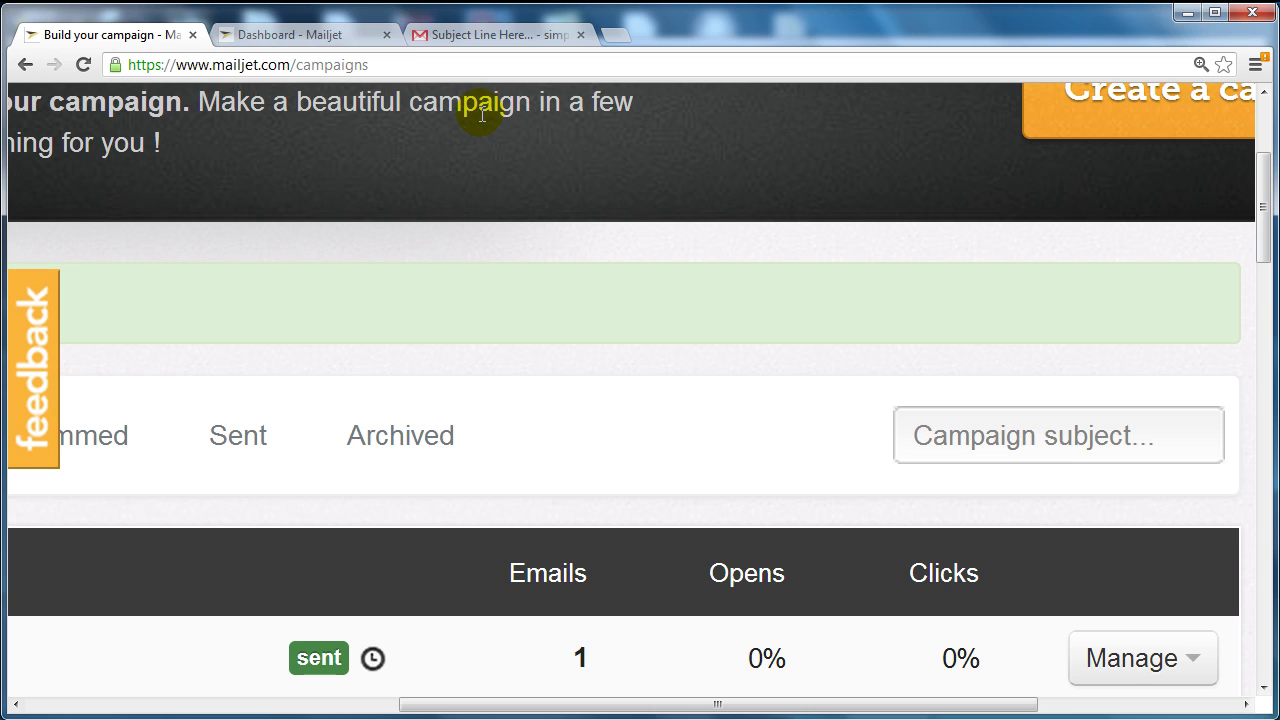
Step: Switch to Gmail and read through the received campaign email, from its subject and sender to the body text and link
key("ctrl+3")
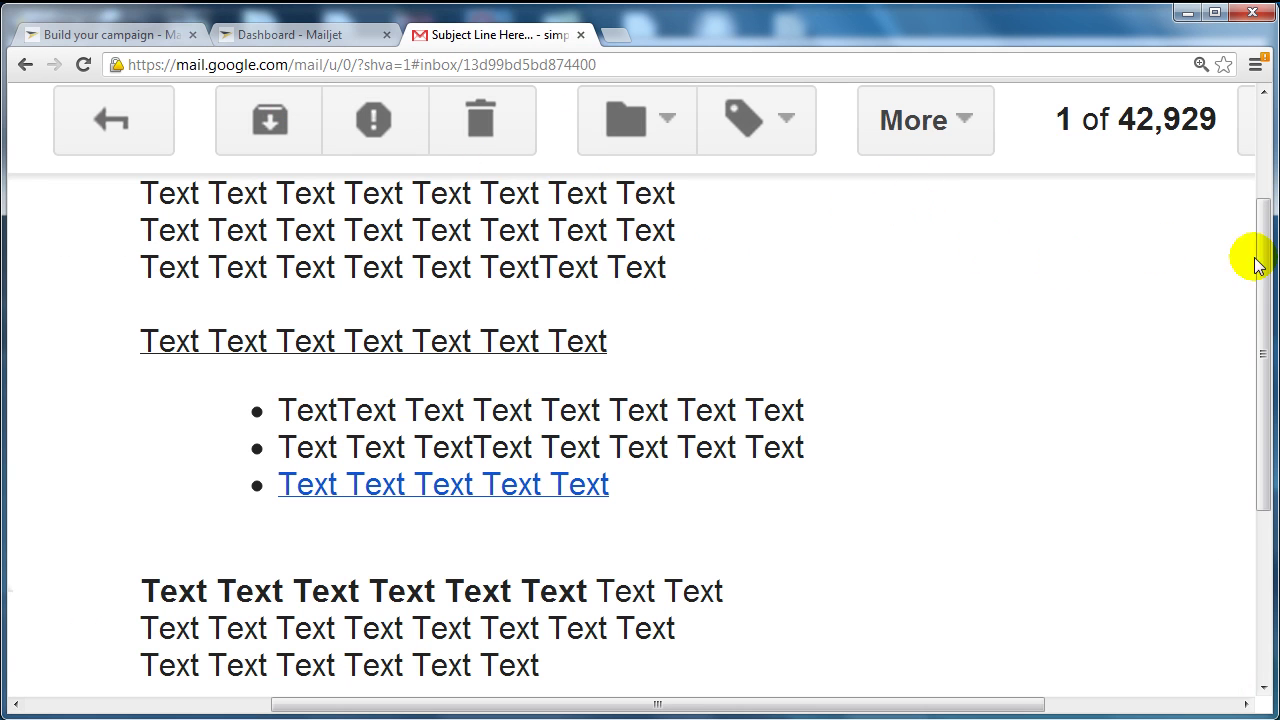
mouse_move(1258, 265)
left_mouse_down()
mouse_move(1260, 237)
mouse_move(1252, 244)
left_mouse_up()
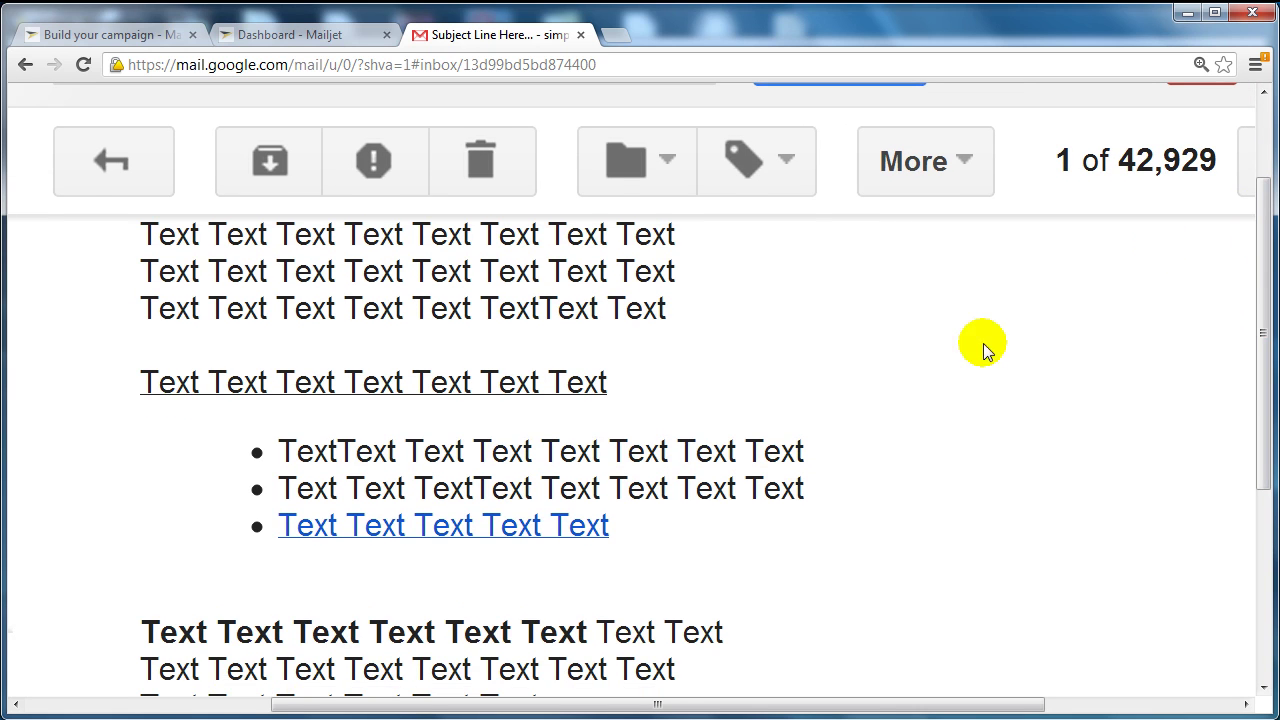
scroll(863, 371, "up", 3)
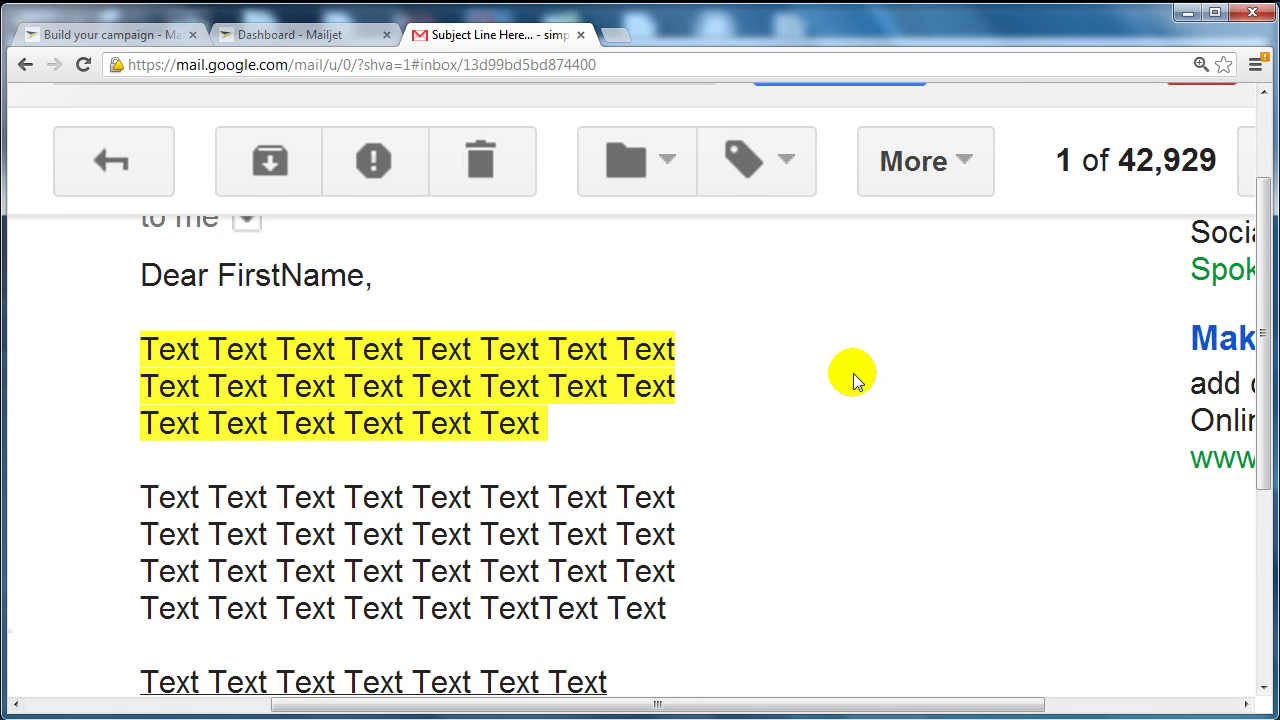
scroll(853, 373, "up", 1)
scroll(405, 333, "up", 1)
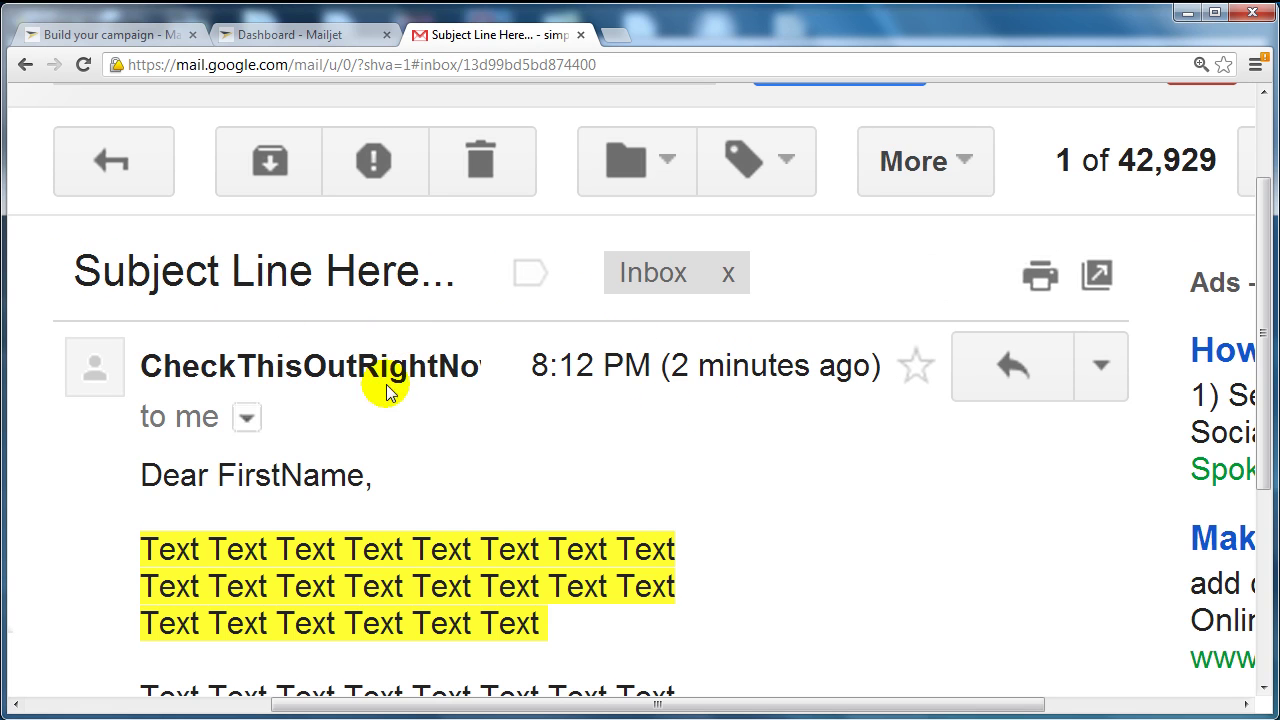
scroll(625, 430, "down", 1)
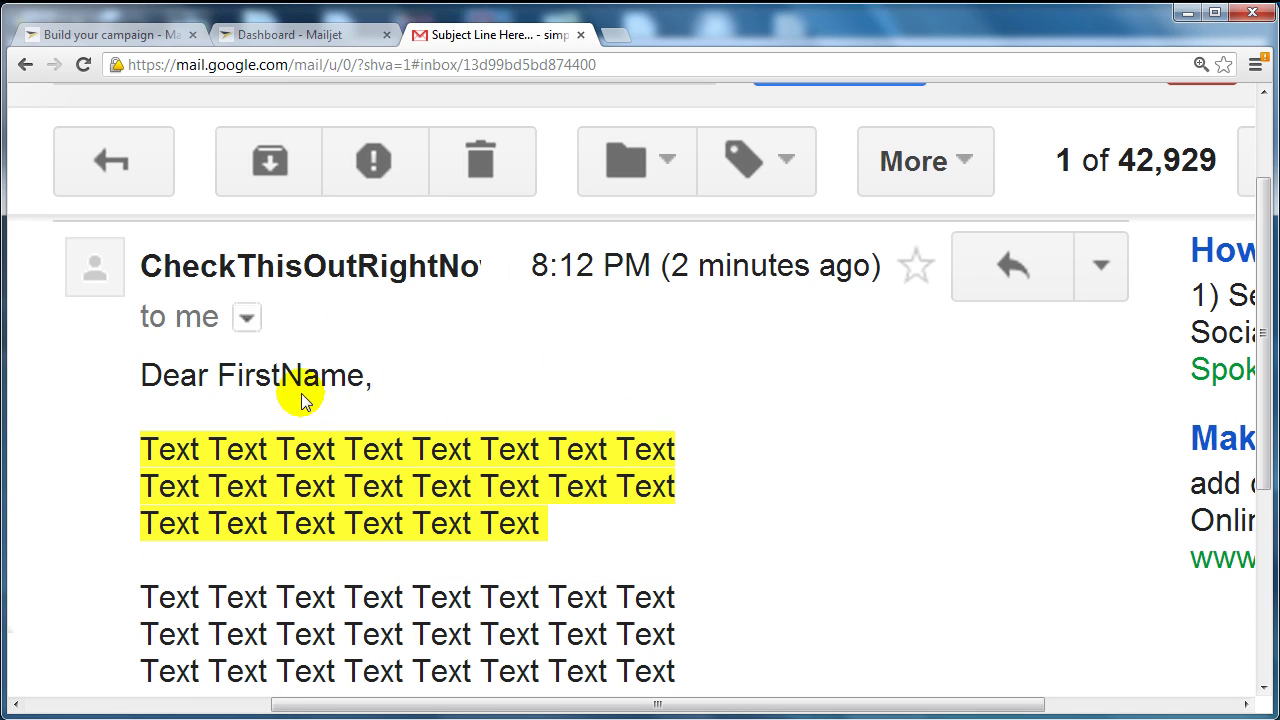
scroll(625, 420, "down", 3)
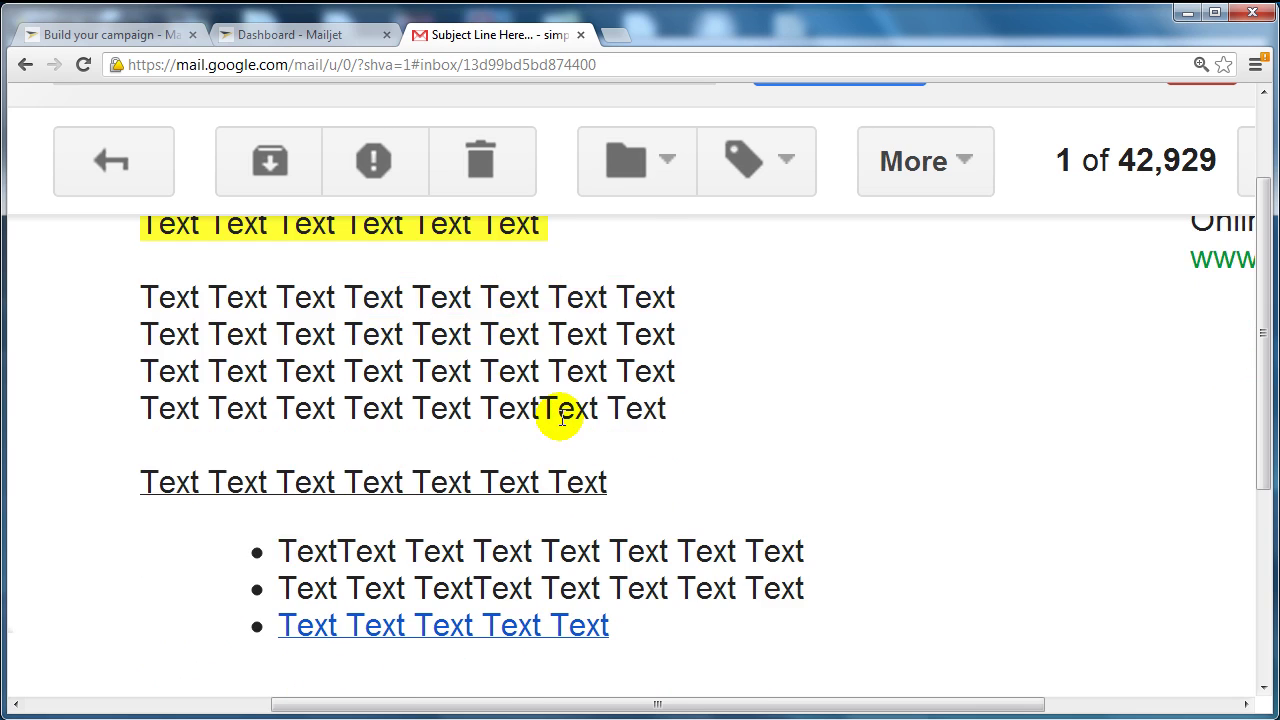
scroll(561, 418, "down", 4)
scroll(561, 418, "up", 1)
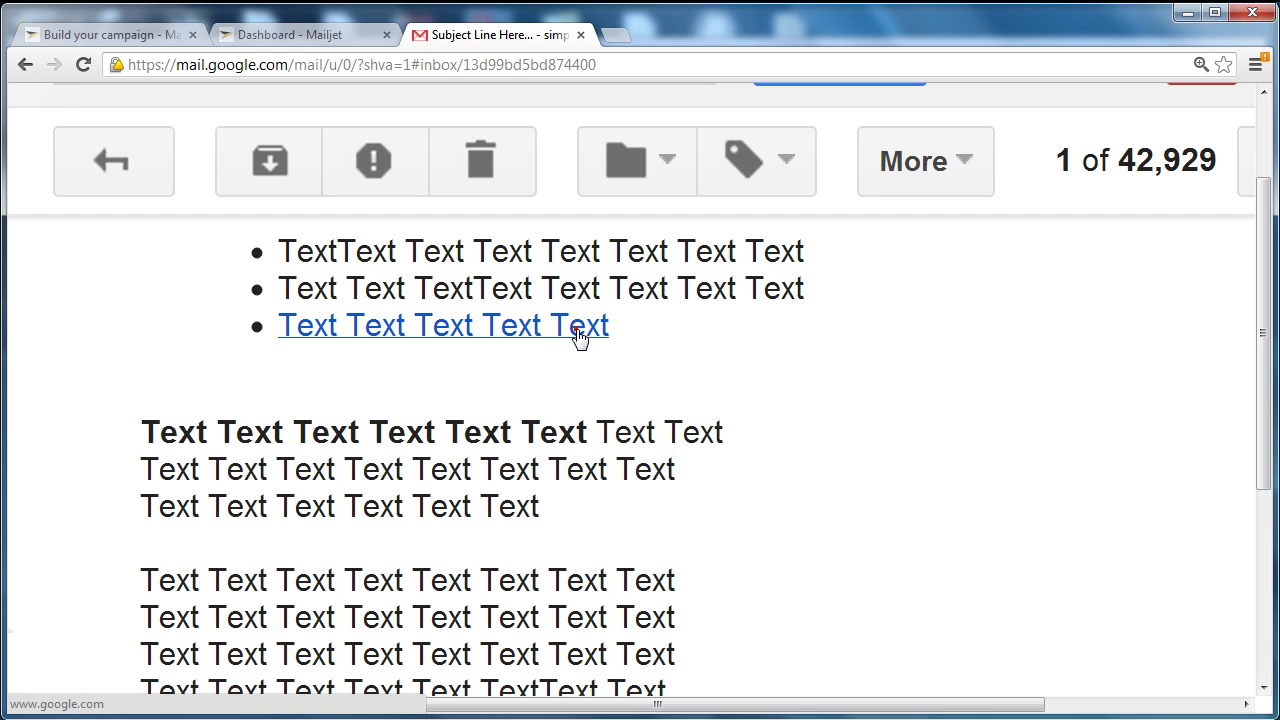
Step: Close the received email, return to the Mailjet campaign list and examine the sent campaign's Emails, Opens and Clicks figures
key("ctrl+w")
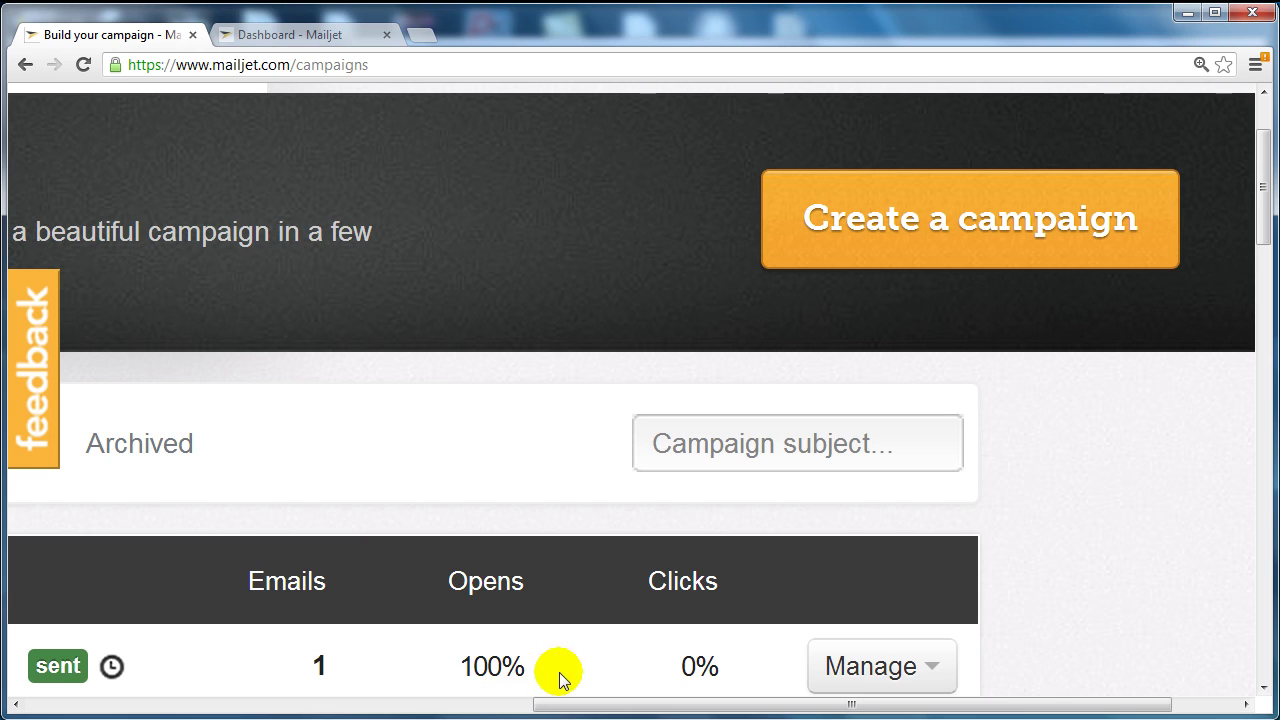
left_click_drag(560, 673, 354, 671)
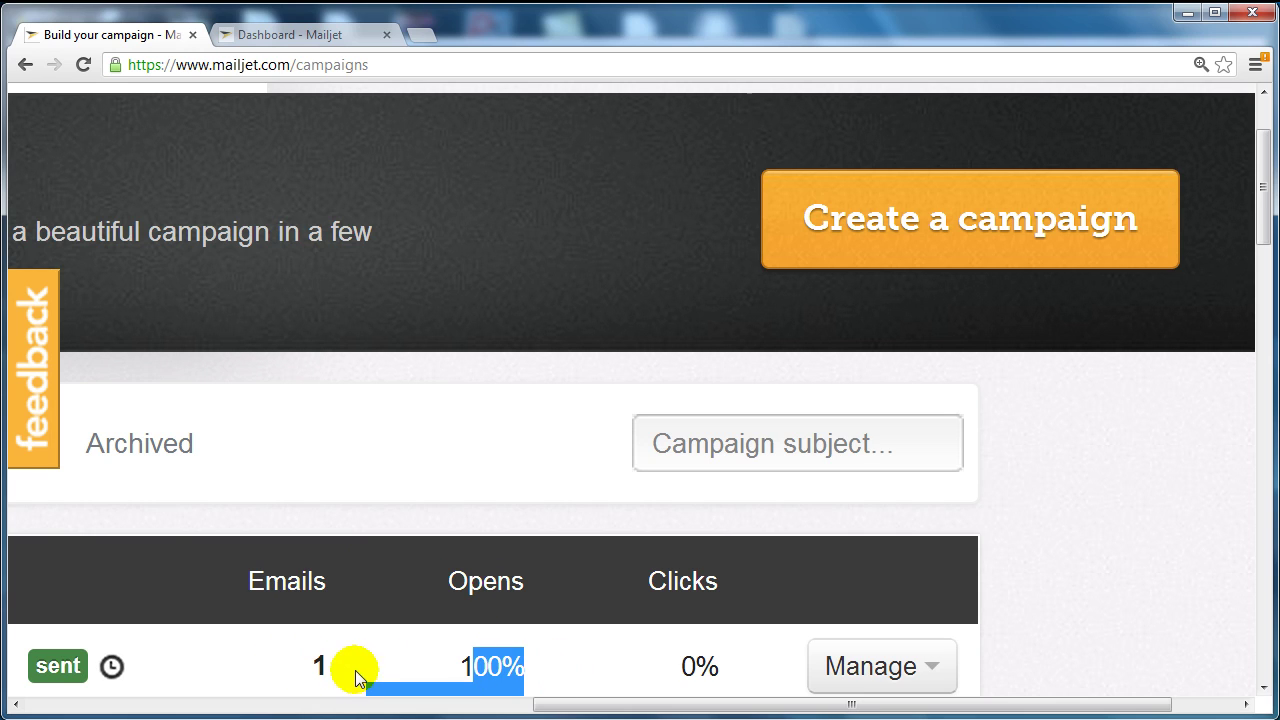
double_click(343, 667)
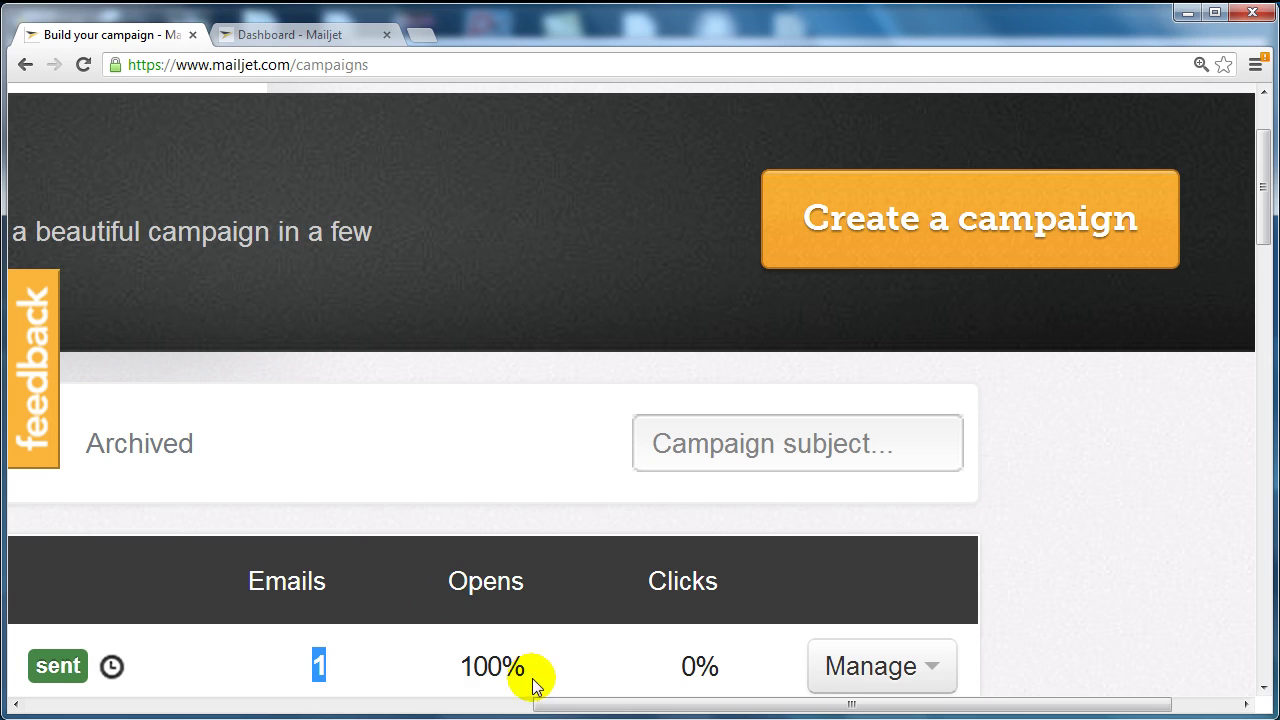
left_click_drag(522, 674, 451, 651)
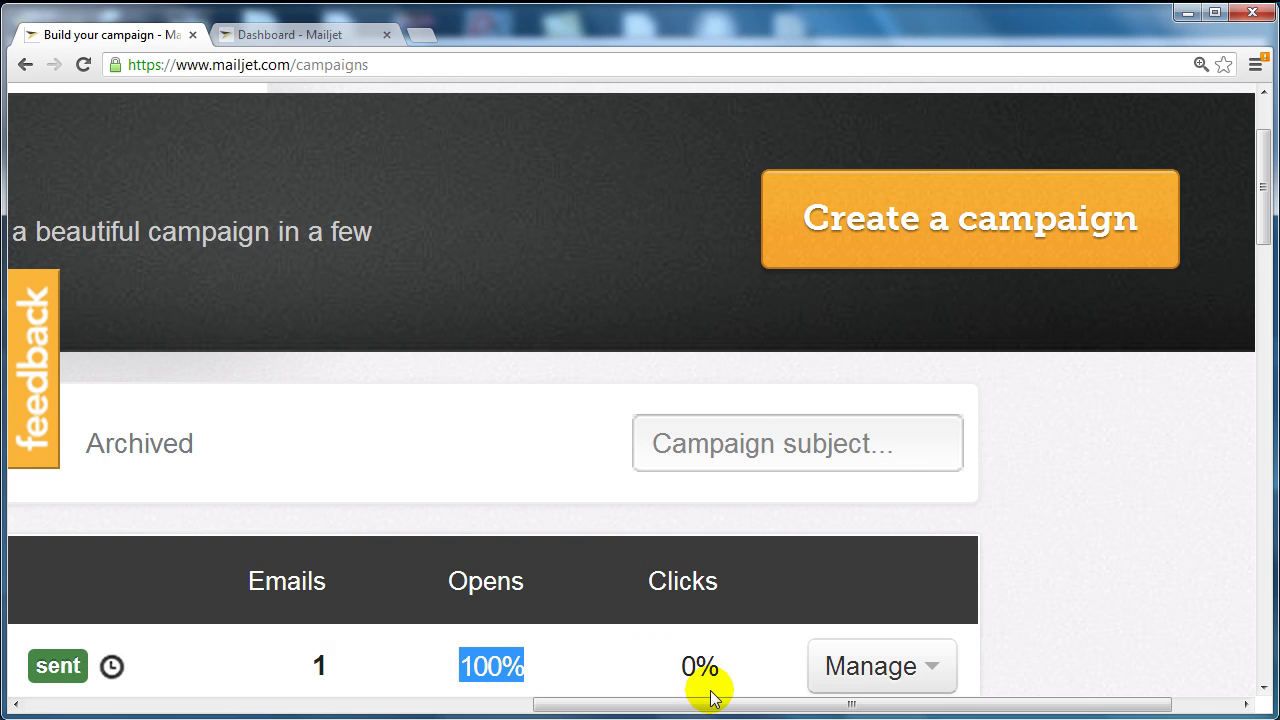
left_click_drag(706, 706, 420, 710)
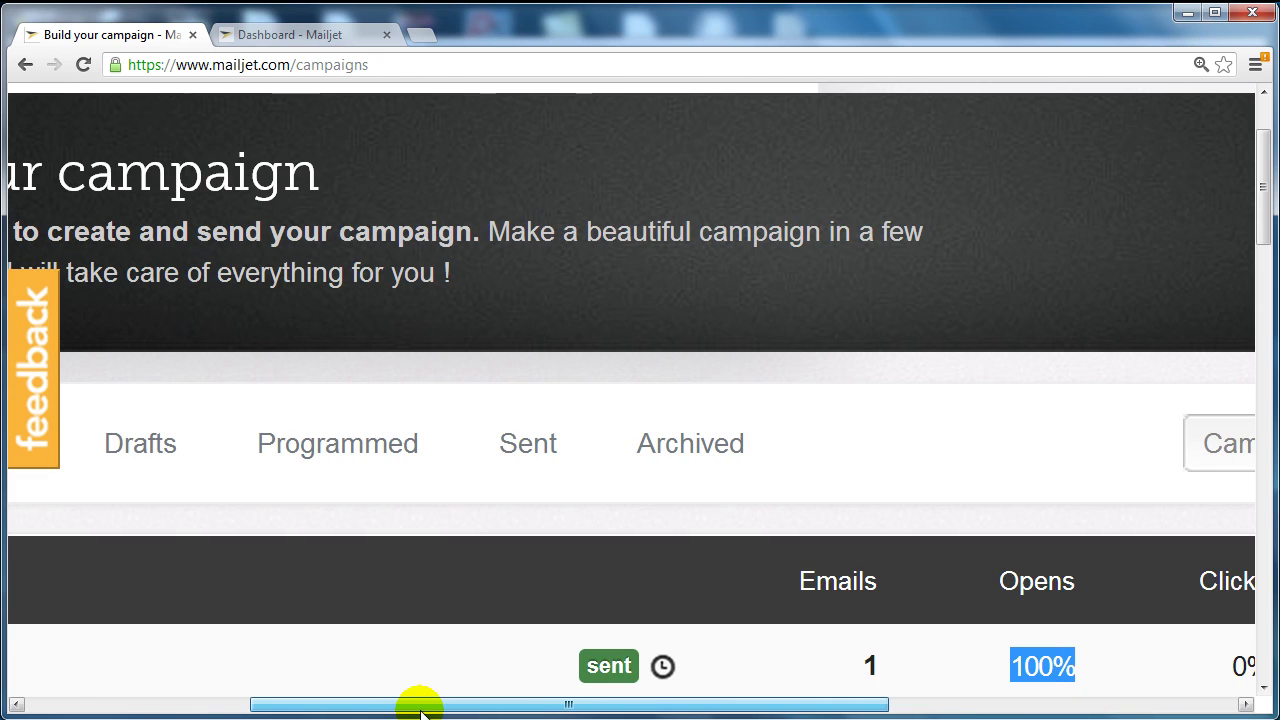
left_click_drag(400, 707, 189, 687)
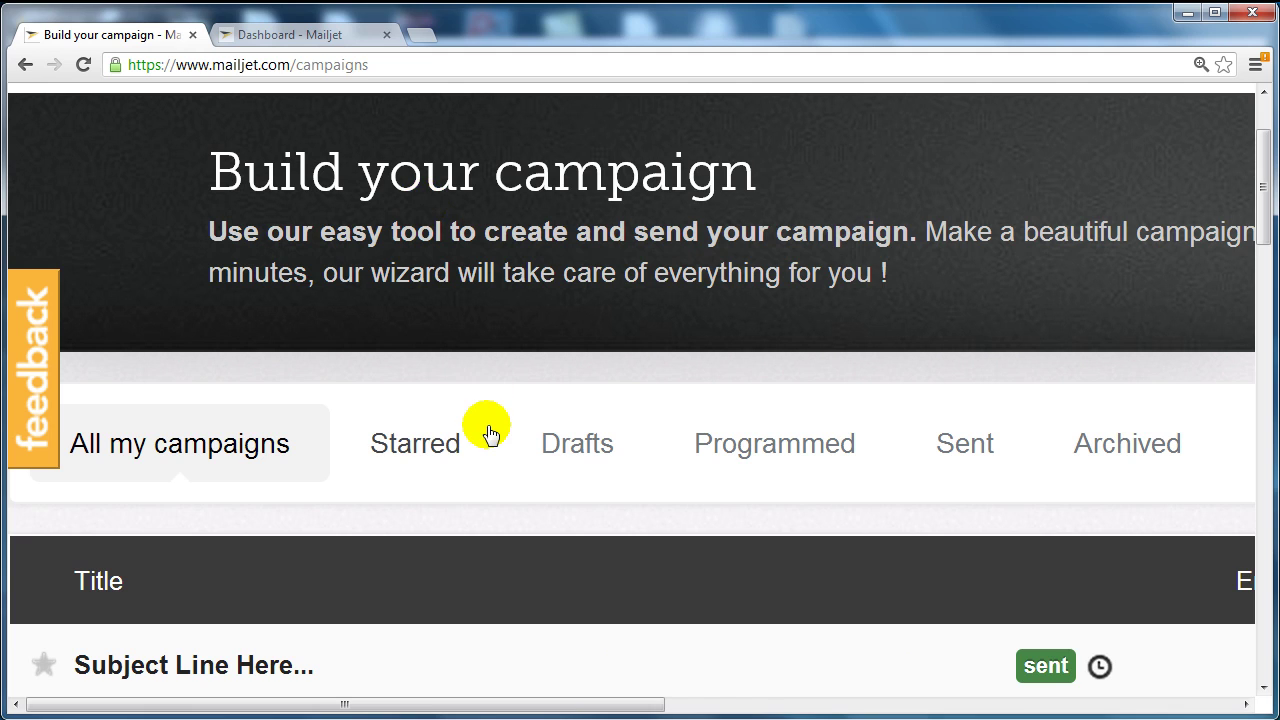
scroll(490, 432, "down", 1)
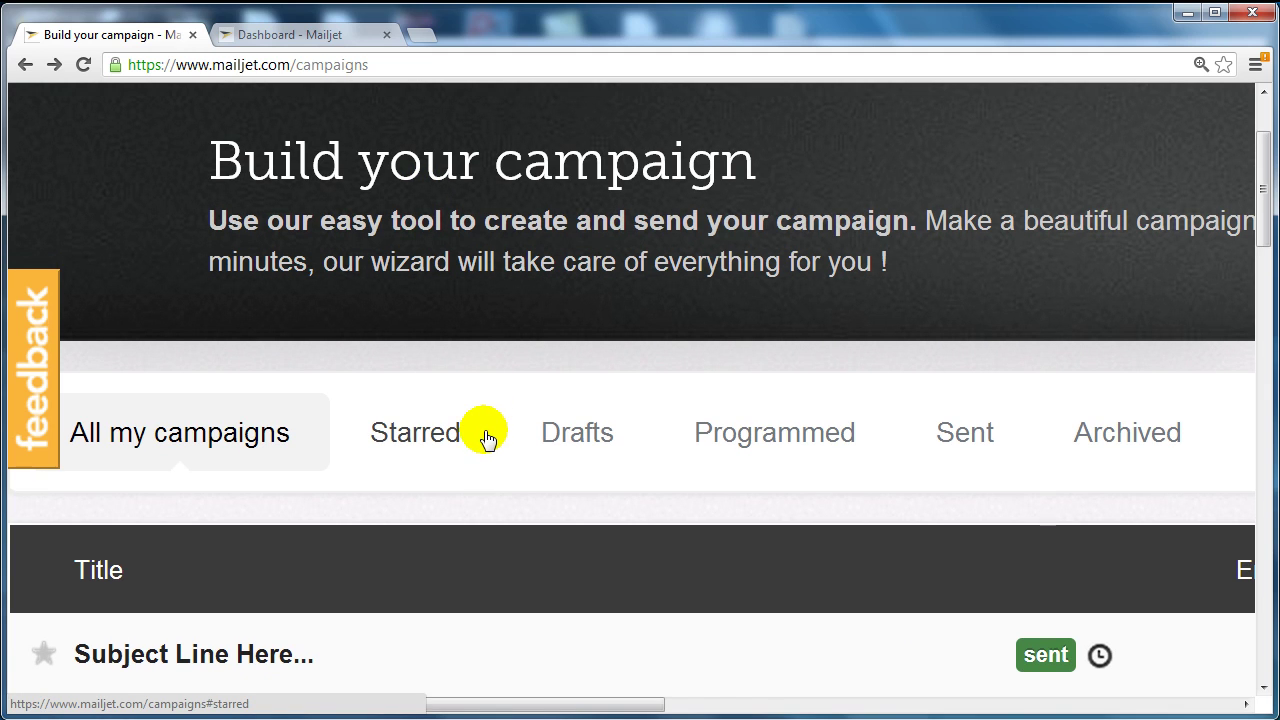
Step: Open the statistics of the "Subject Line Here..." campaign and examine the hourly graph of opened emails
left_click(161, 655)
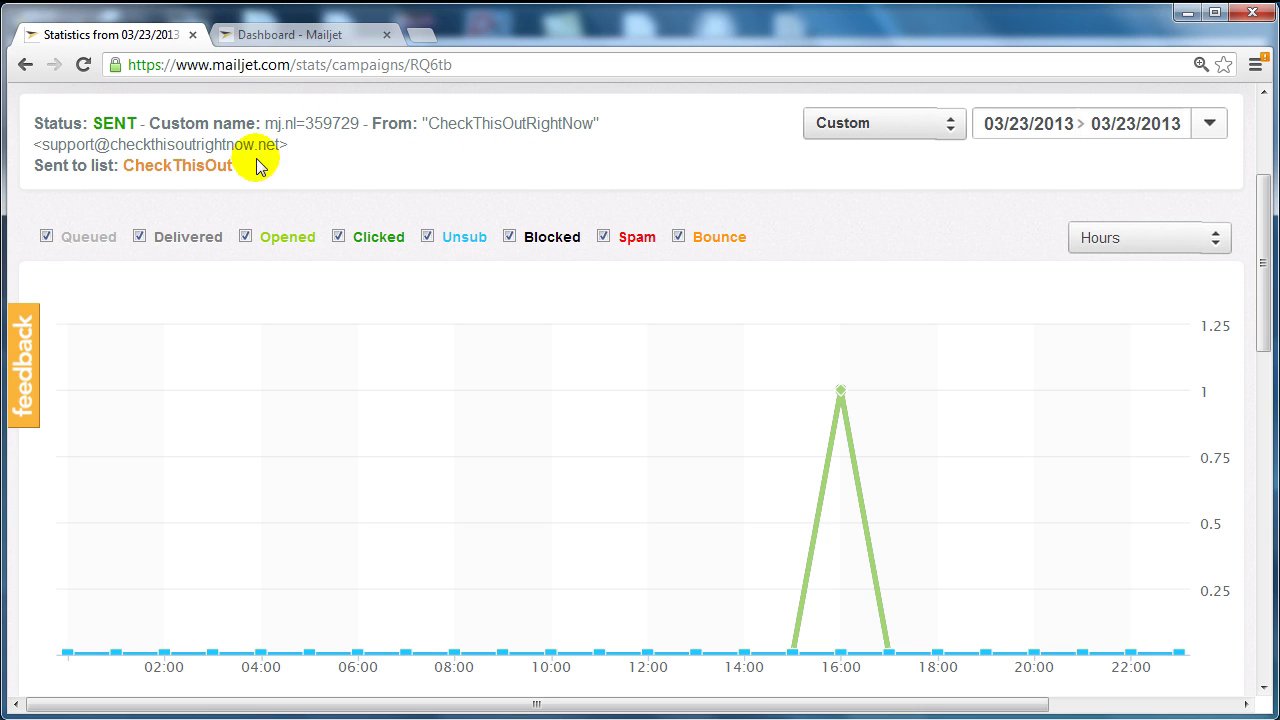
scroll(850, 298, "down", 1)
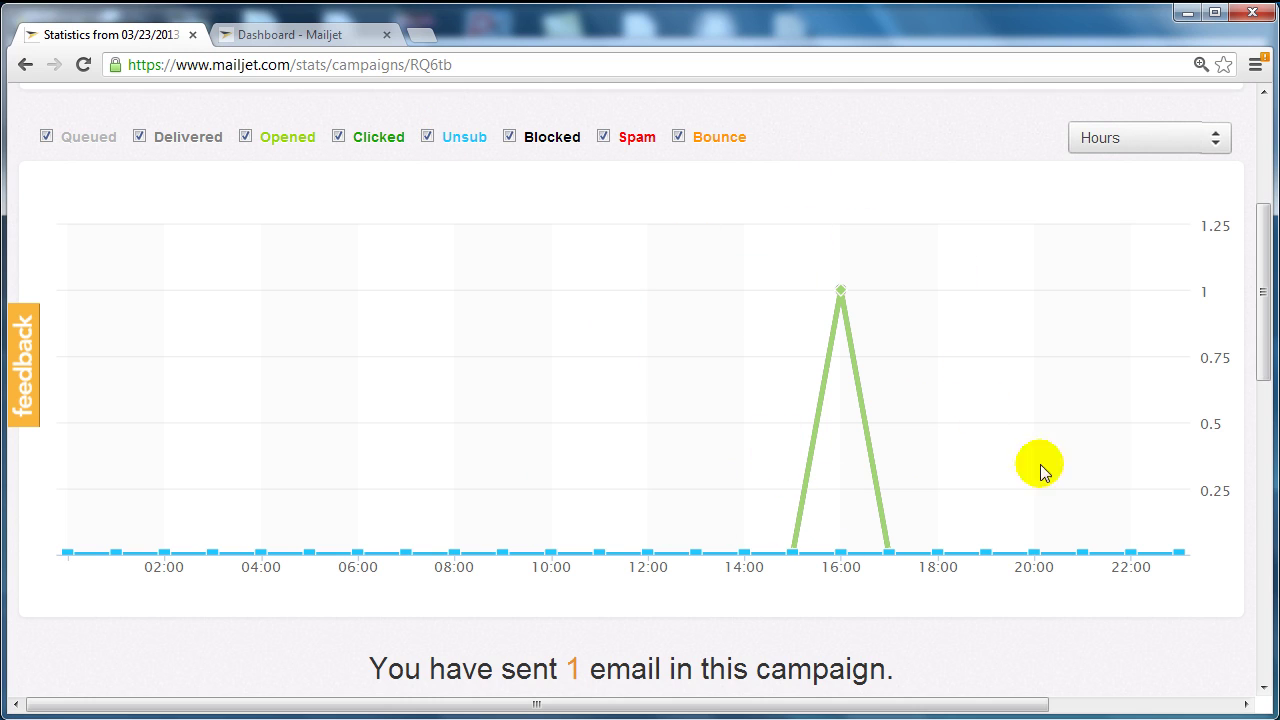
mouse_move(843, 305)
scroll(843, 305, "down", 1)
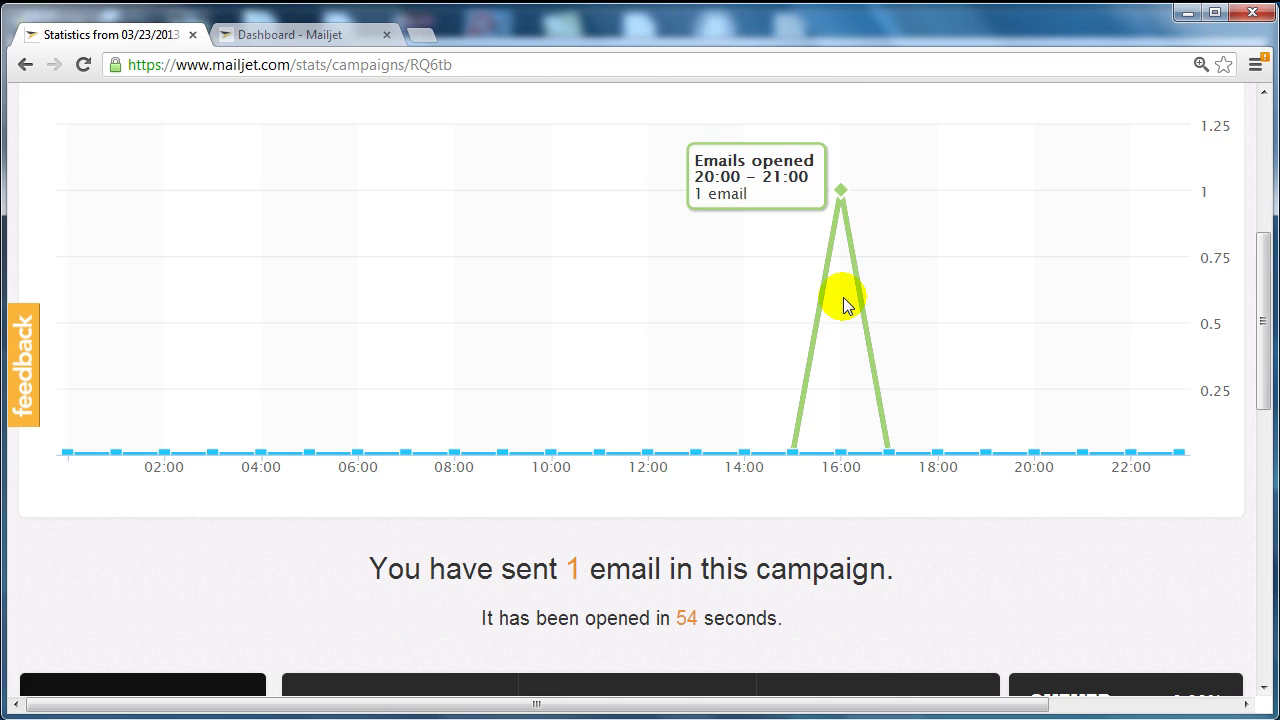
Step: Examine the campaign's delivered, opened, clicked and blocked rates and its list of sent emails
scroll(843, 300, "down", 2)
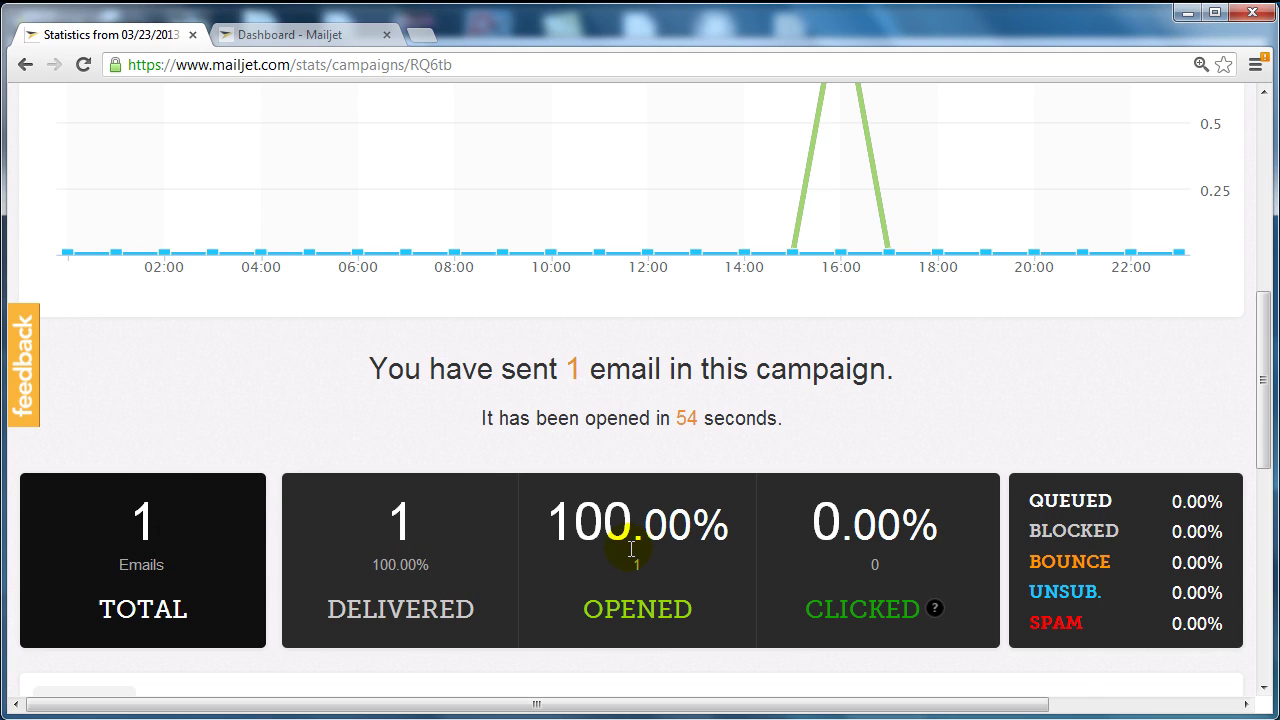
scroll(624, 477, "down", 1)
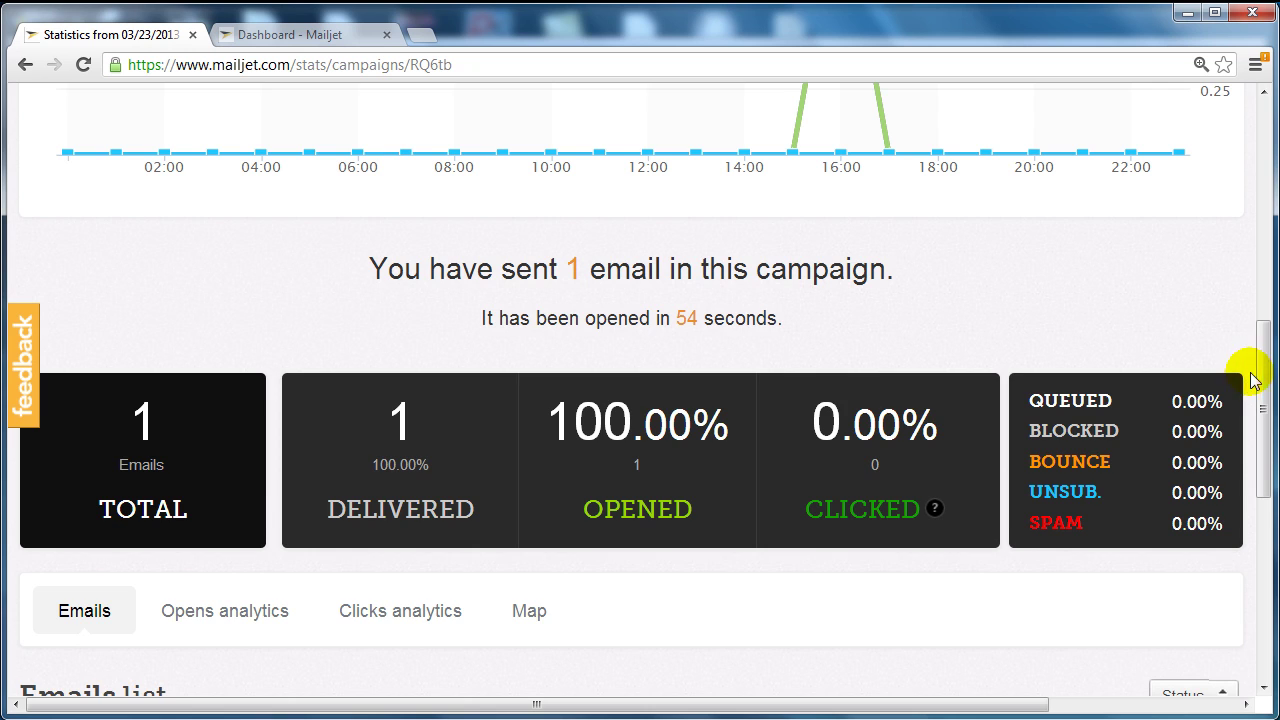
left_click_drag(1253, 380, 1249, 371)
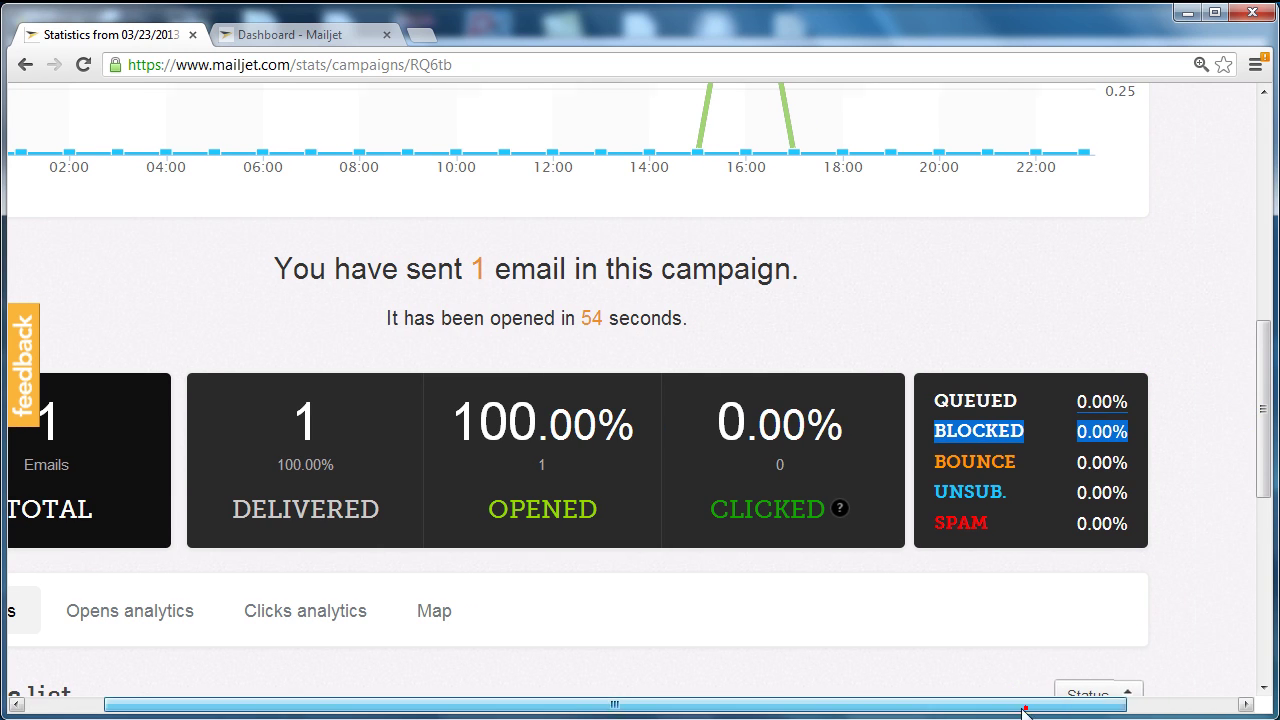
left_click_drag(1024, 711, 866, 691)
scroll(866, 688, "down", 2)
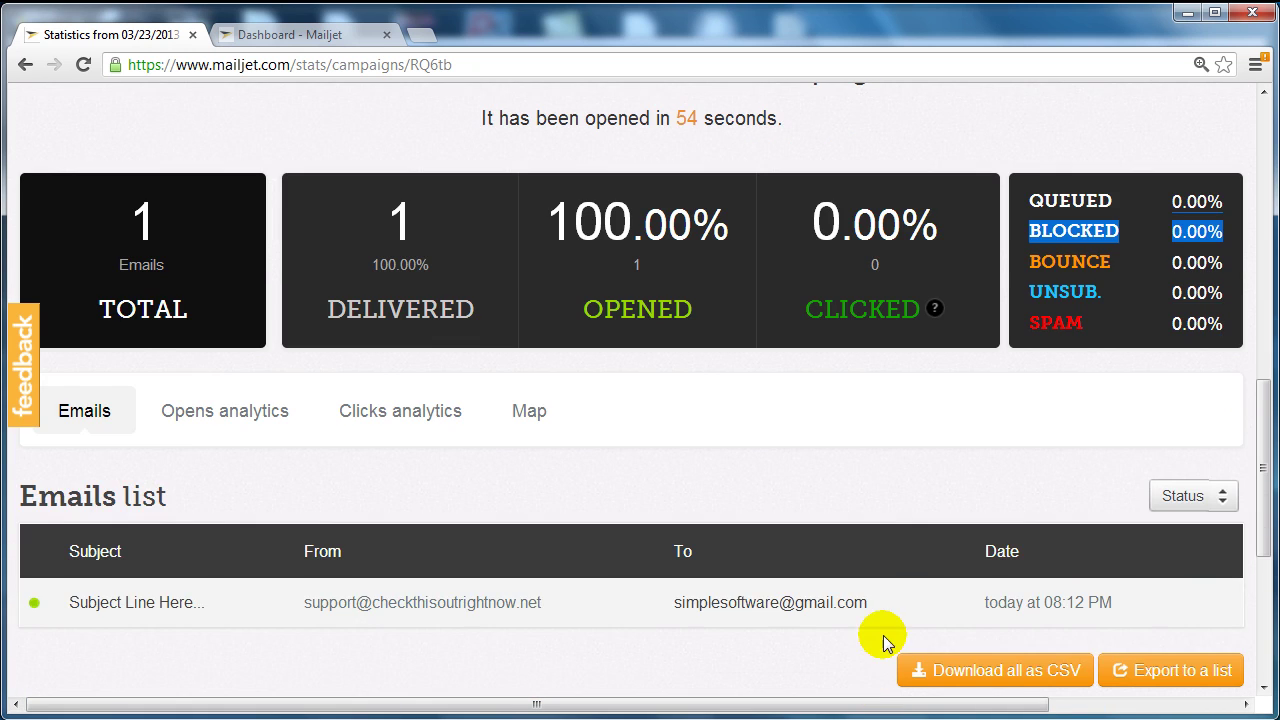
scroll(884, 643, "up", 1)
scroll(763, 583, "down", 1)
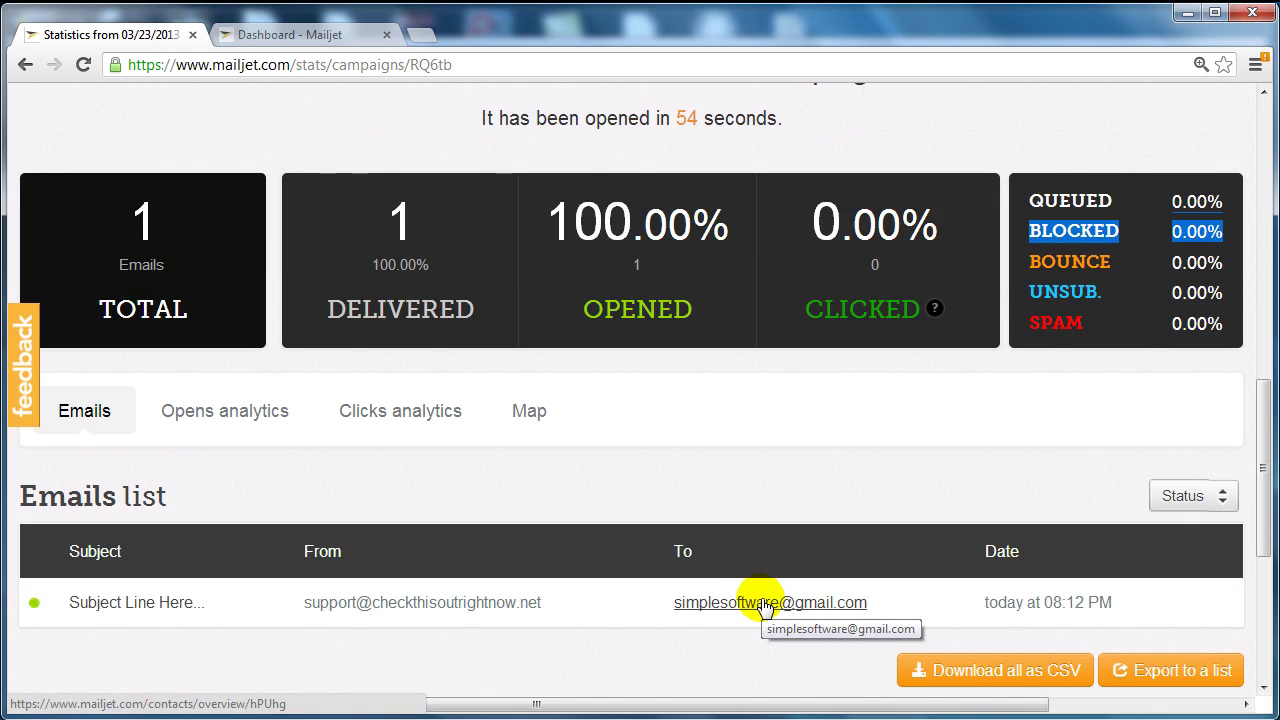
Step: Look through the status filter options of the emails list and close them without choosing one
left_click(1190, 493)
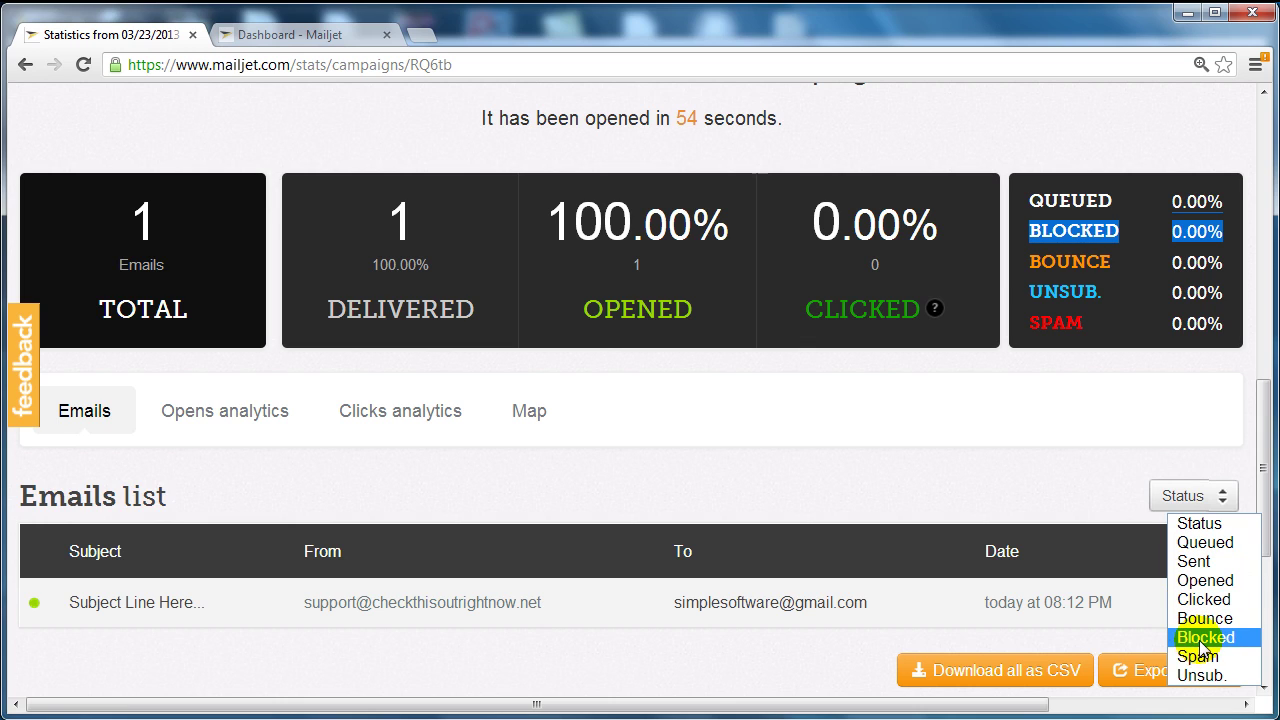
left_click(960, 506)
left_click(960, 491)
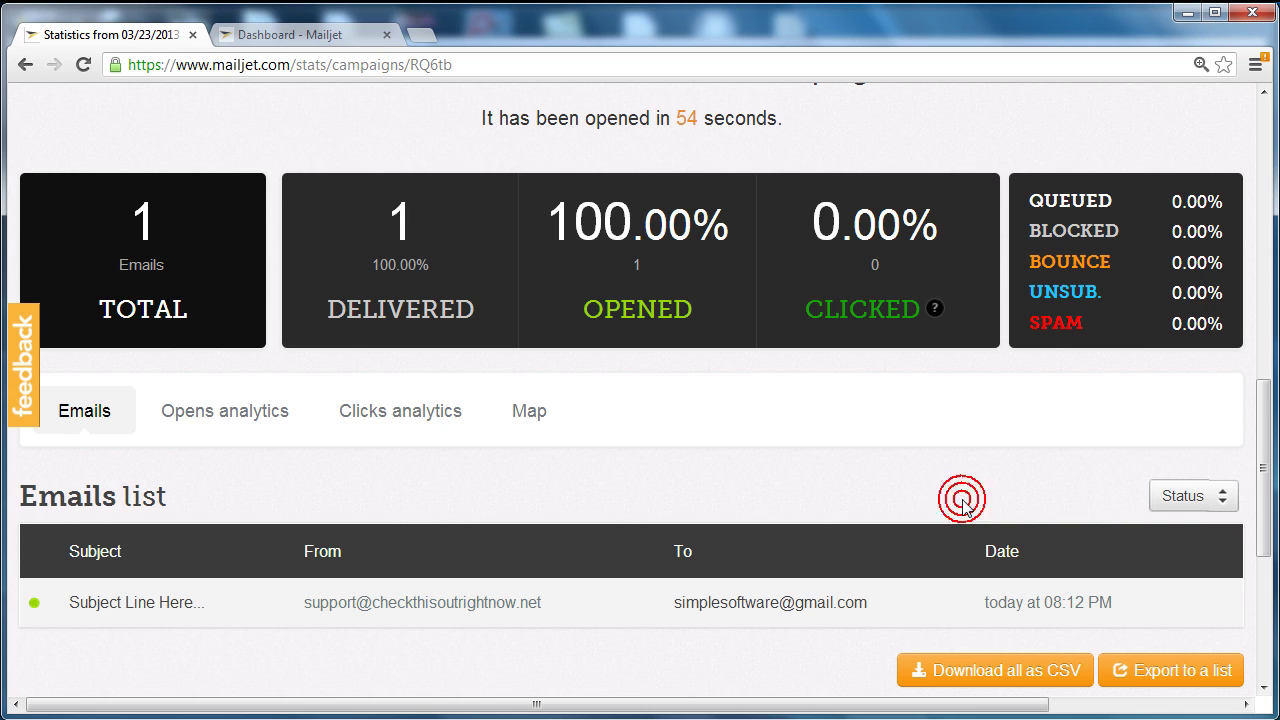
Step: Return to the campaign's hourly graph and inspect its points for the emails opened per hour
scroll(923, 506, "up", 3)
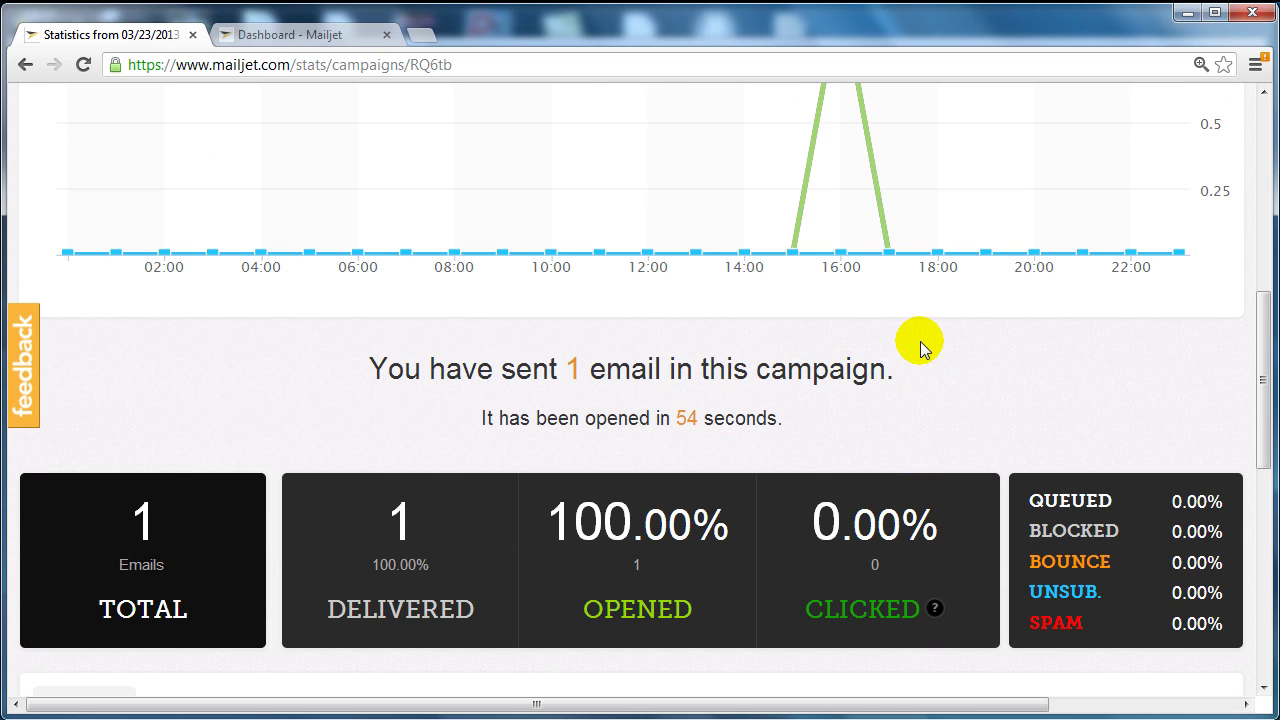
scroll(914, 346, "up", 3)
scroll(954, 337, "up", 2)
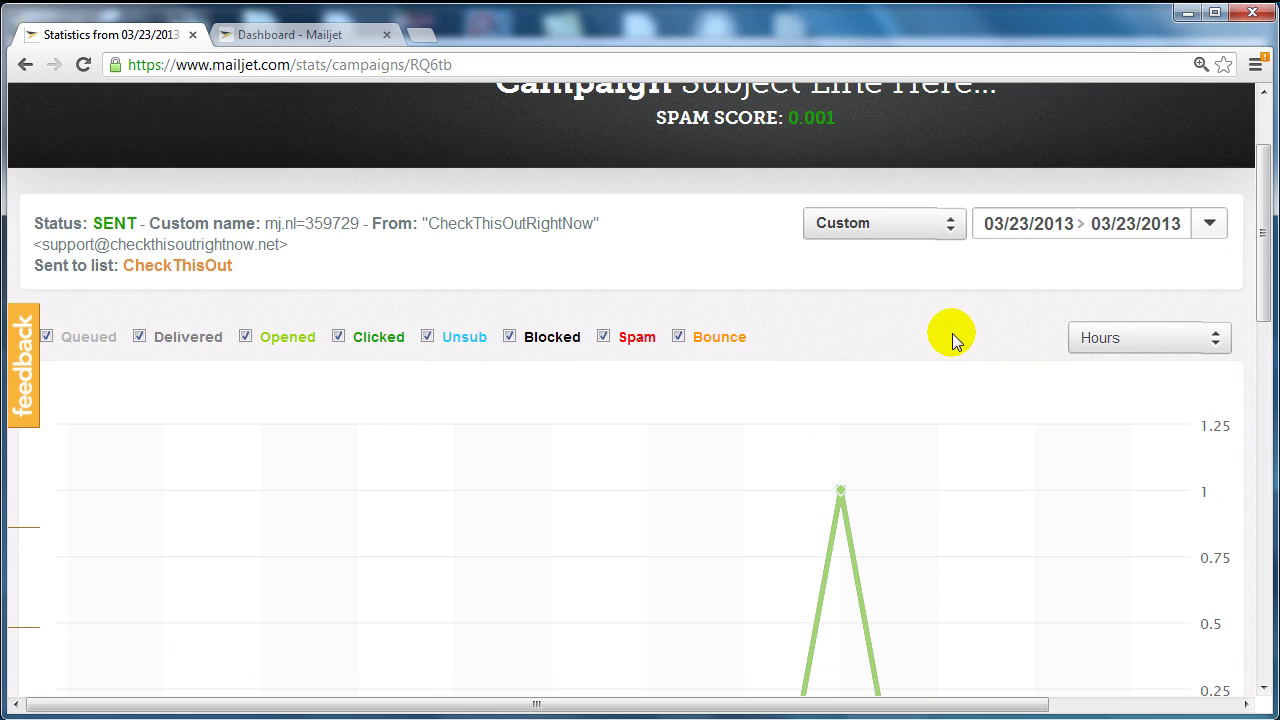
scroll(911, 345, "down", 1)
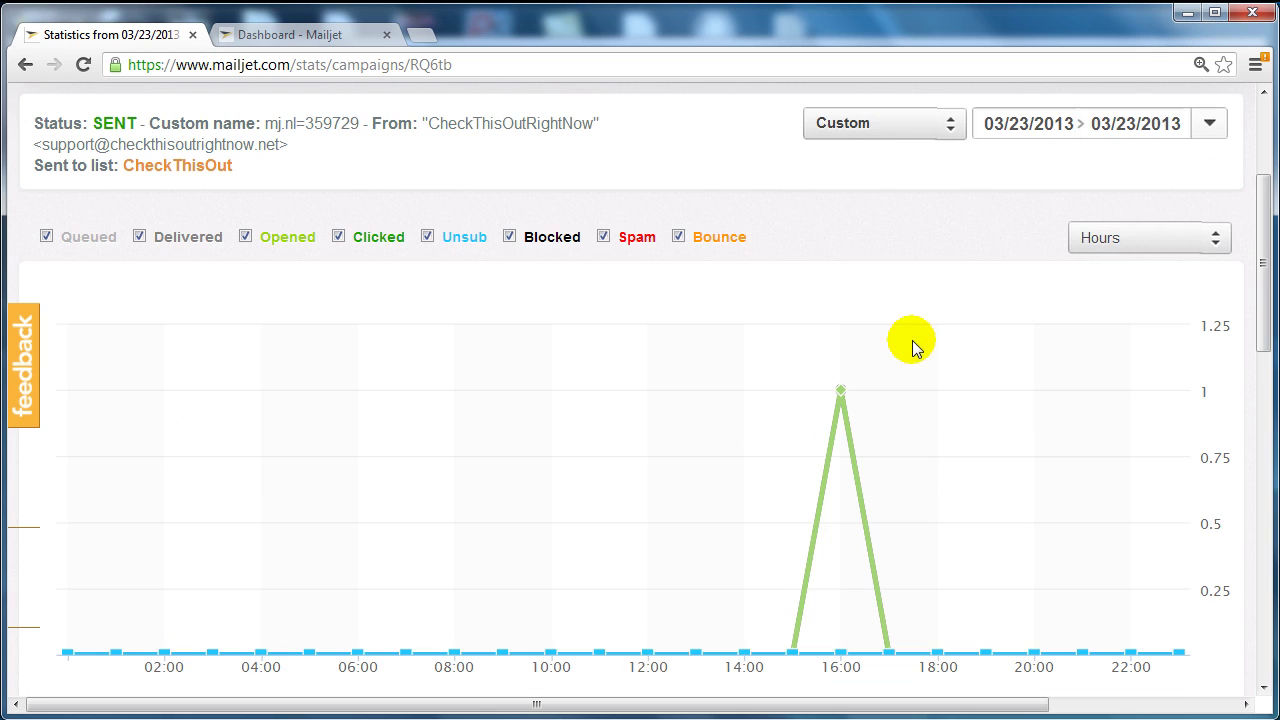
mouse_move(839, 410)
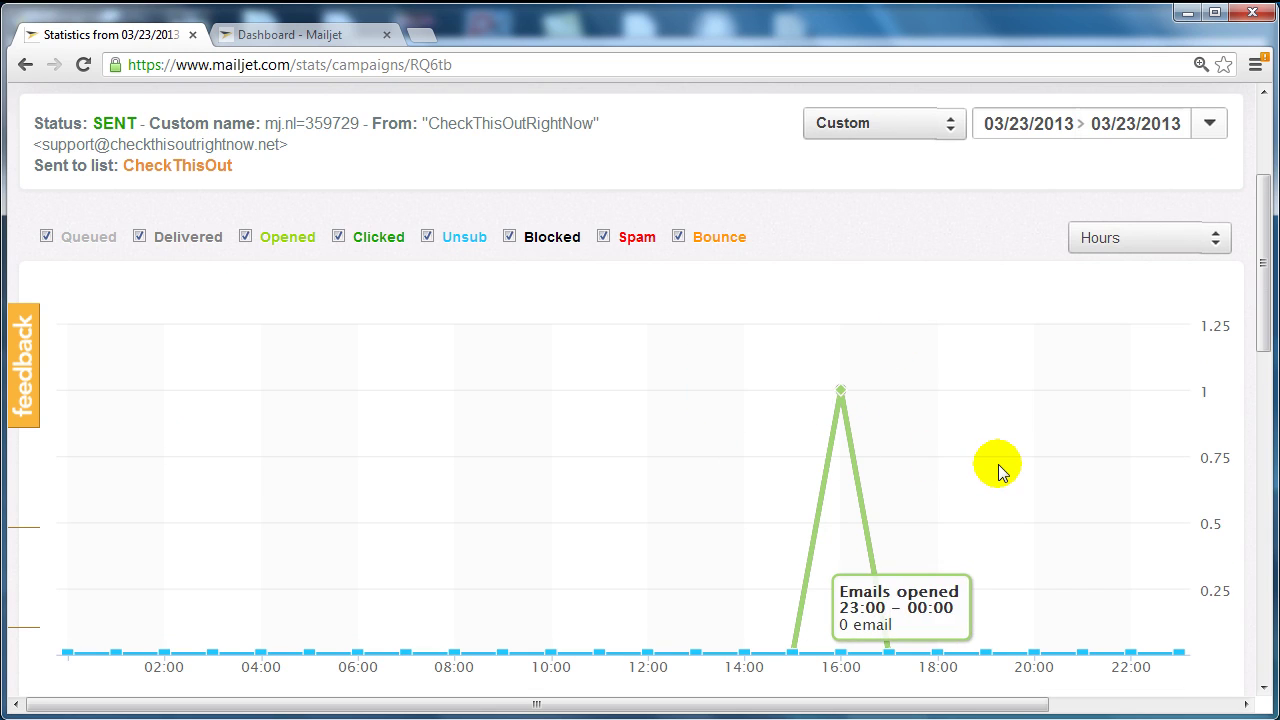